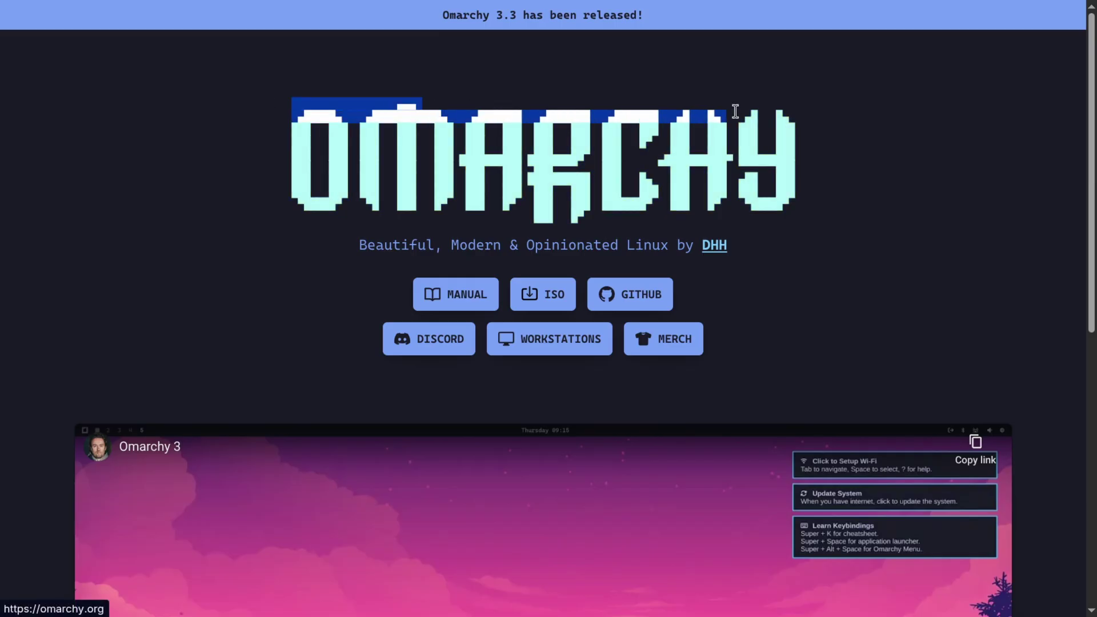
Highlight the Omarchy title and the CachyOS headline while scrolling through the pages
left_click_drag(847, 180, 869, 269)
left_click(869, 269)
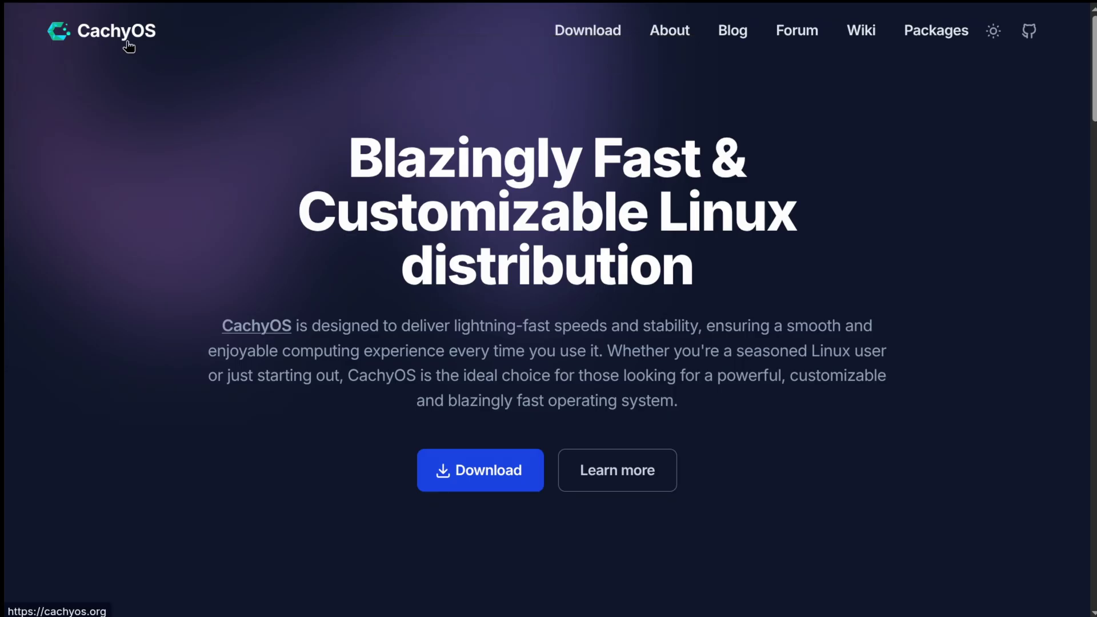
left_click_drag(350, 133, 807, 283)
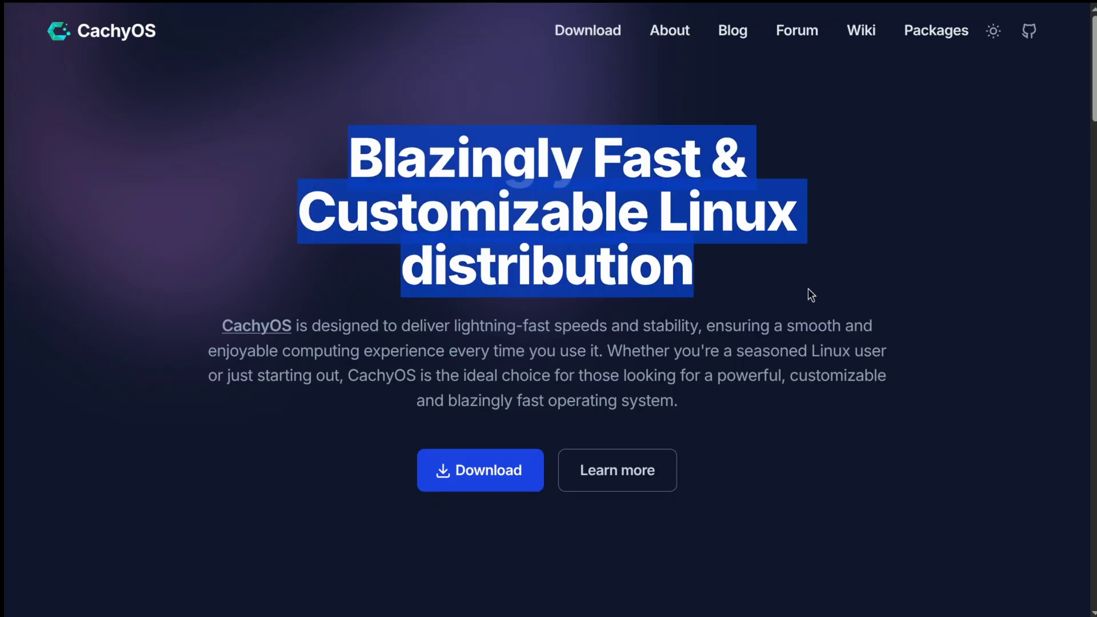
left_click(810, 296)
scroll(789, 320, "down", 10)
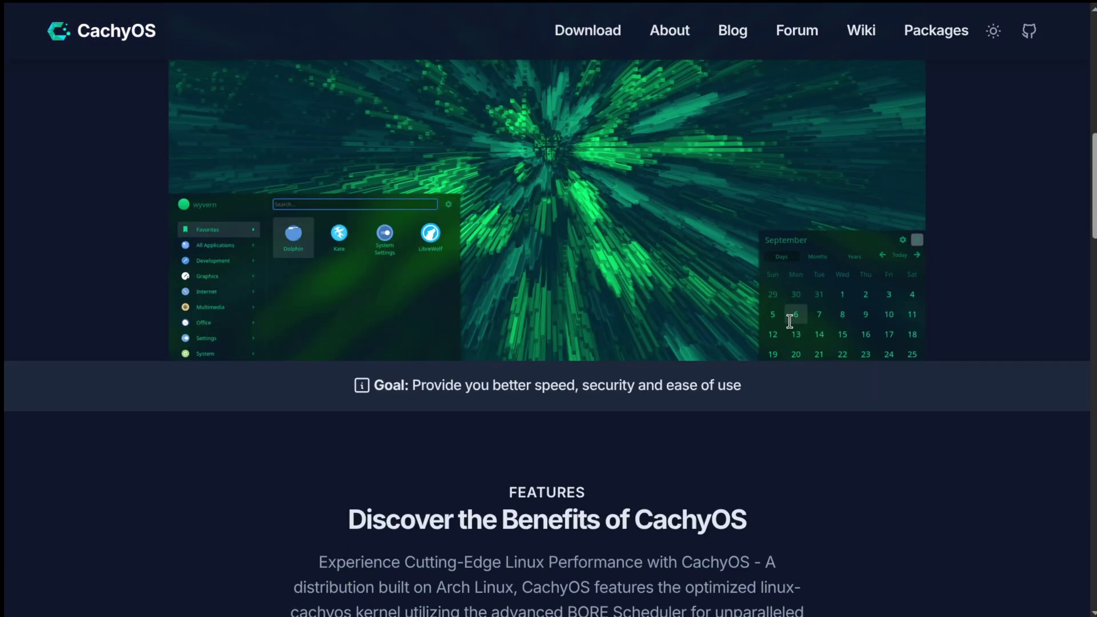
scroll(789, 321, "down", 20)
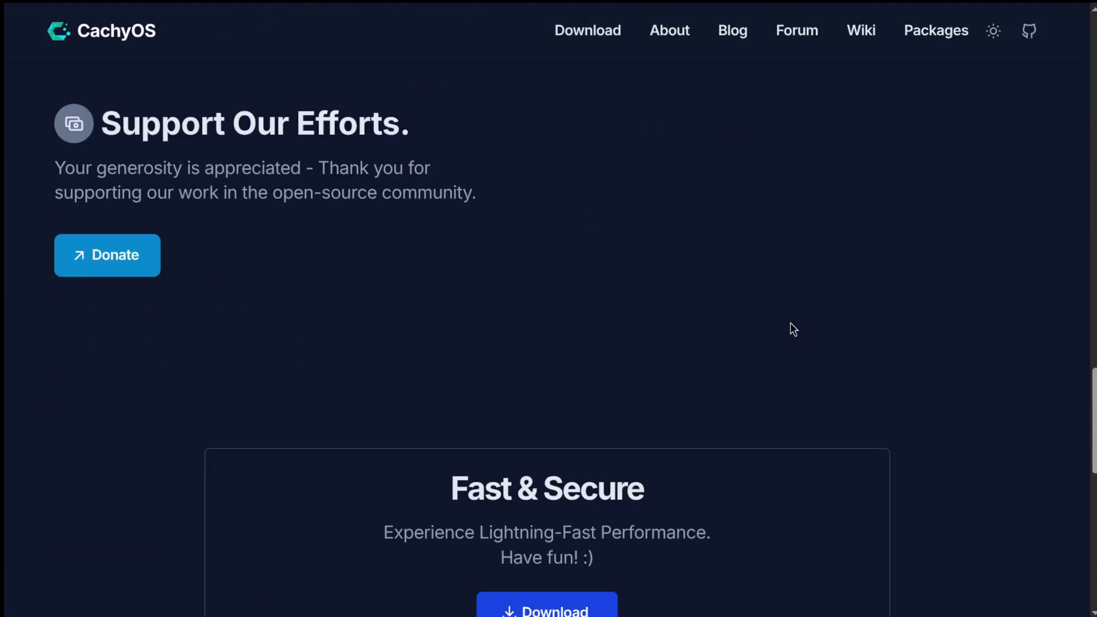
scroll(789, 324, "down", 12)
scroll(794, 326, "up", 6)
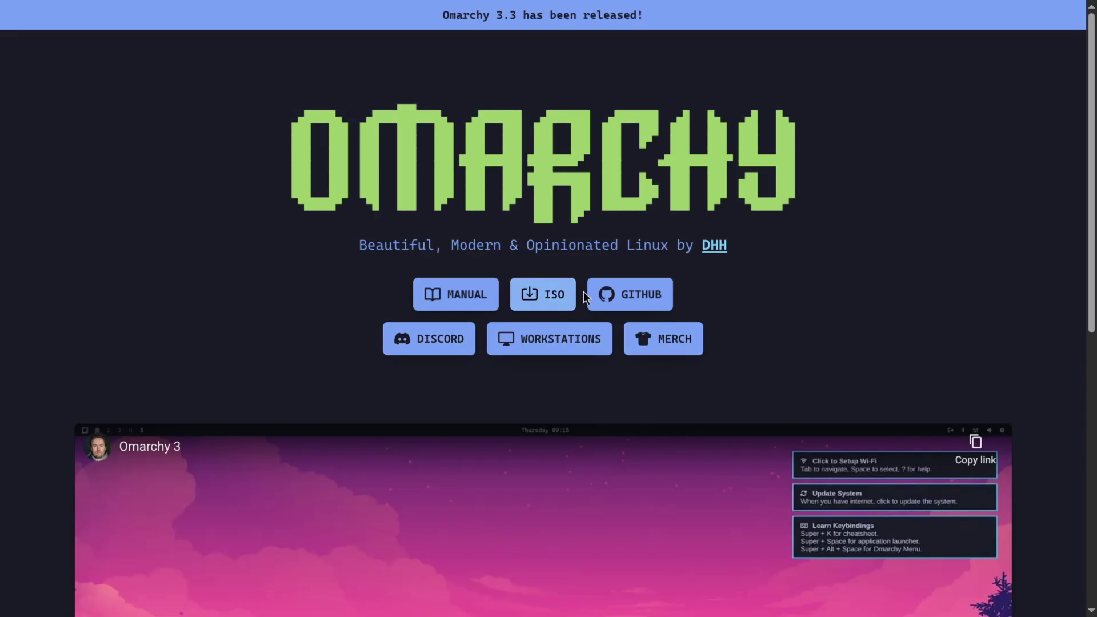
Download the Omarchy ISO, reboot after installation, and enter the disk-unlock password
left_click(539, 296)
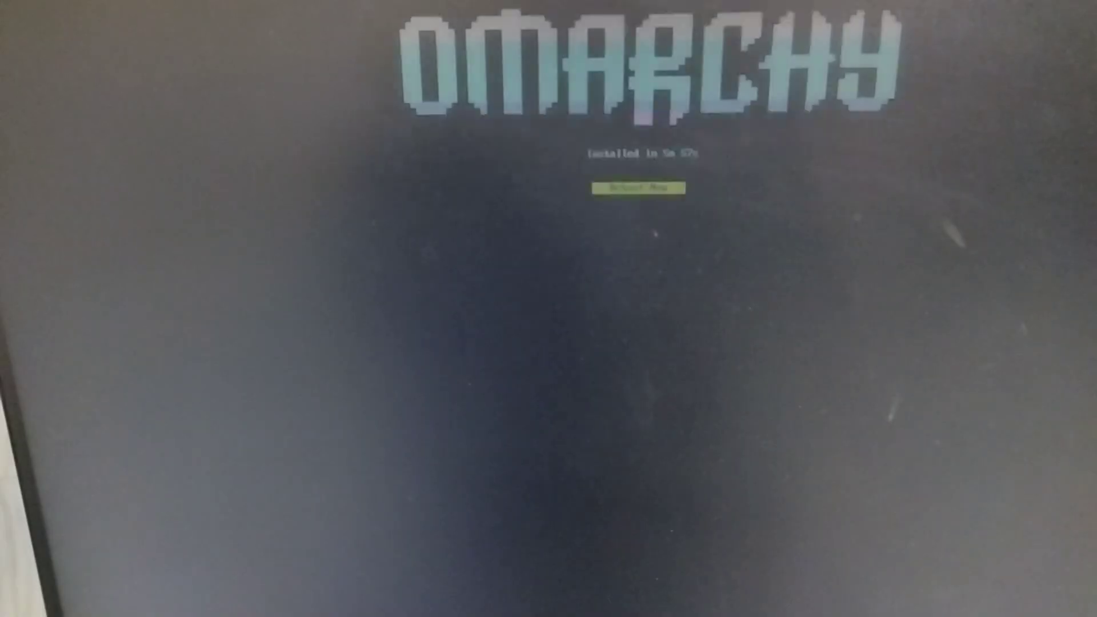
key("Return")
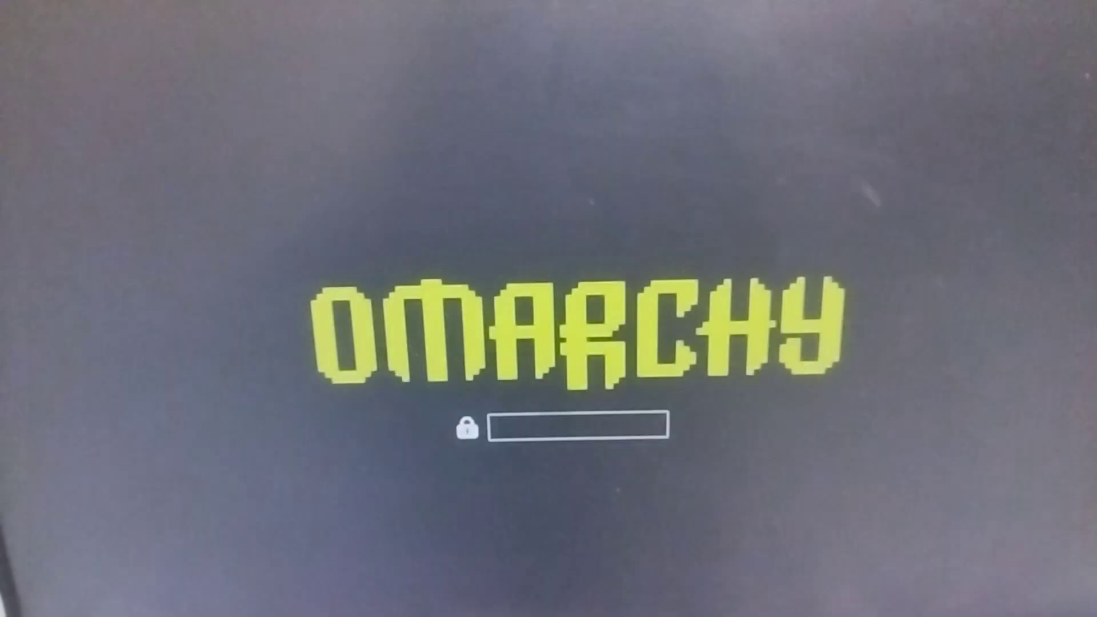
type("••")
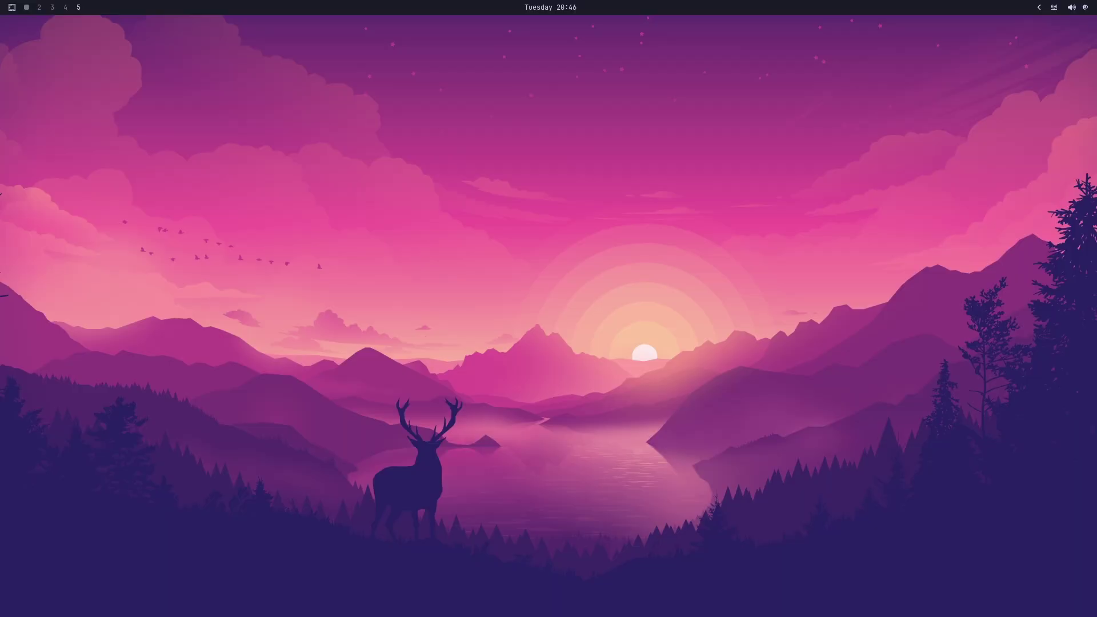
Open the Hyprland monitors config from the Omarchy menu's Setup > Monitors
key("super+alt+space")
type("se")
key("Return")
type("m")
key("Return")
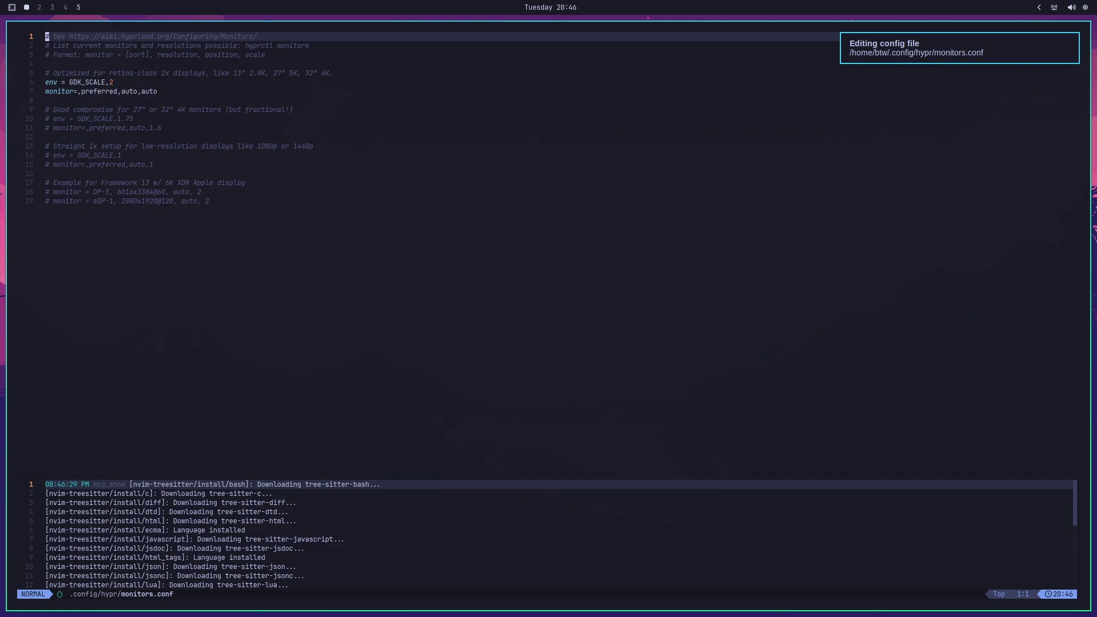
Change GDK_SCALE from 2 to 1 on line 6 and begin saving with :w
key("j")
key("j")
key("j")
key("j")
key("j")
key("j")
key("l")
key("l")
key("l")
key("l")
key("k")
key("k")
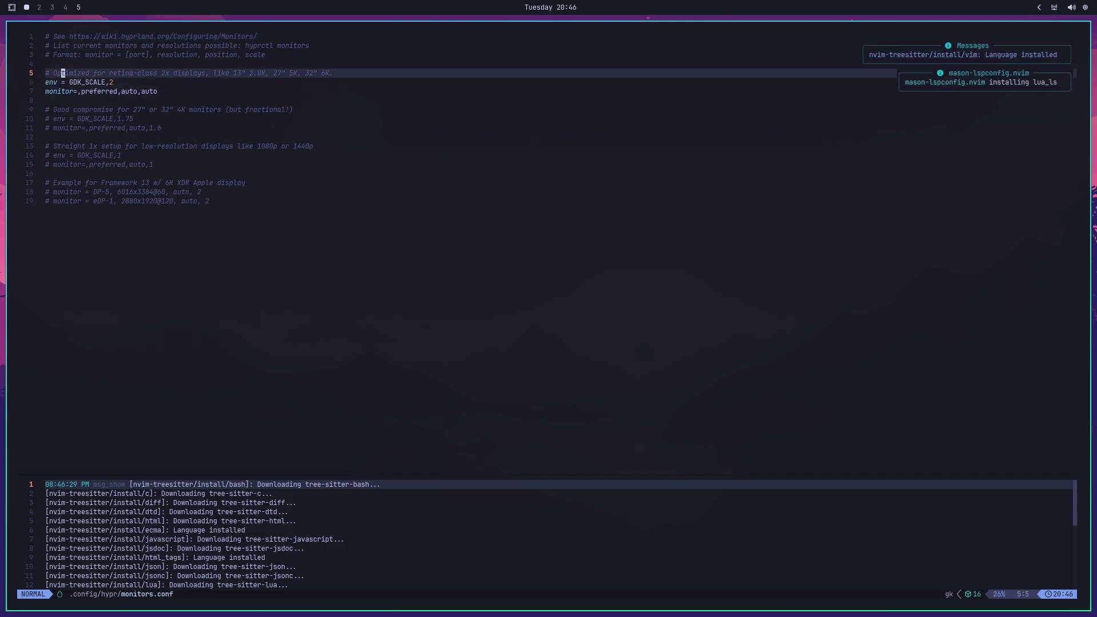
key("j")
key("j")
key("j")
key("j")
key("j")
key("j")
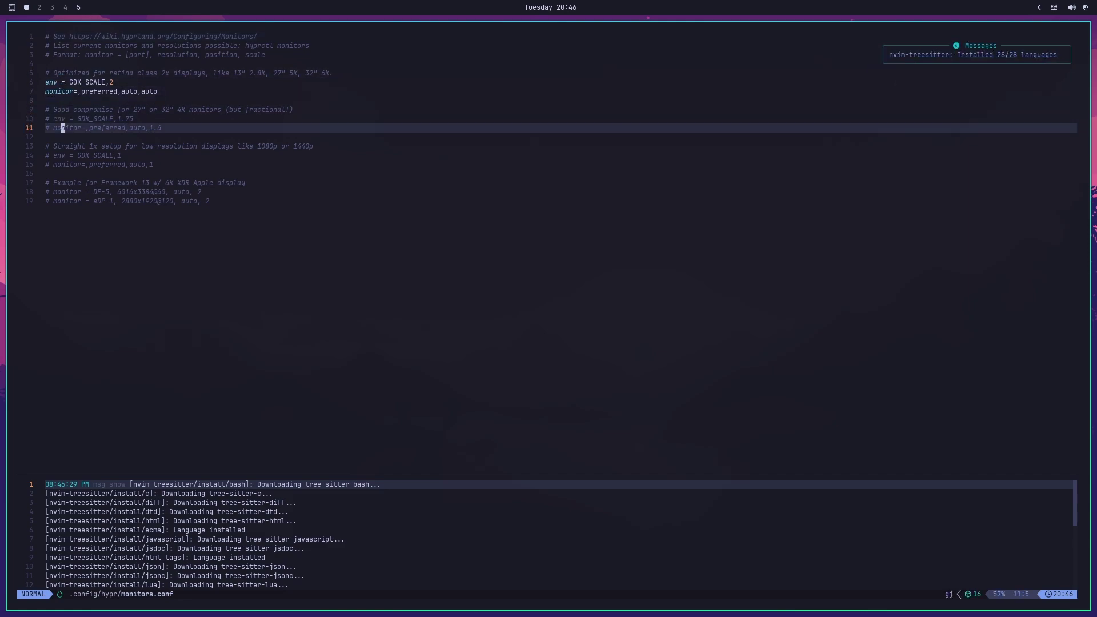
key("k")
key("k")
key("k")
key("k")
key("k")
key("$")
key("Escape")
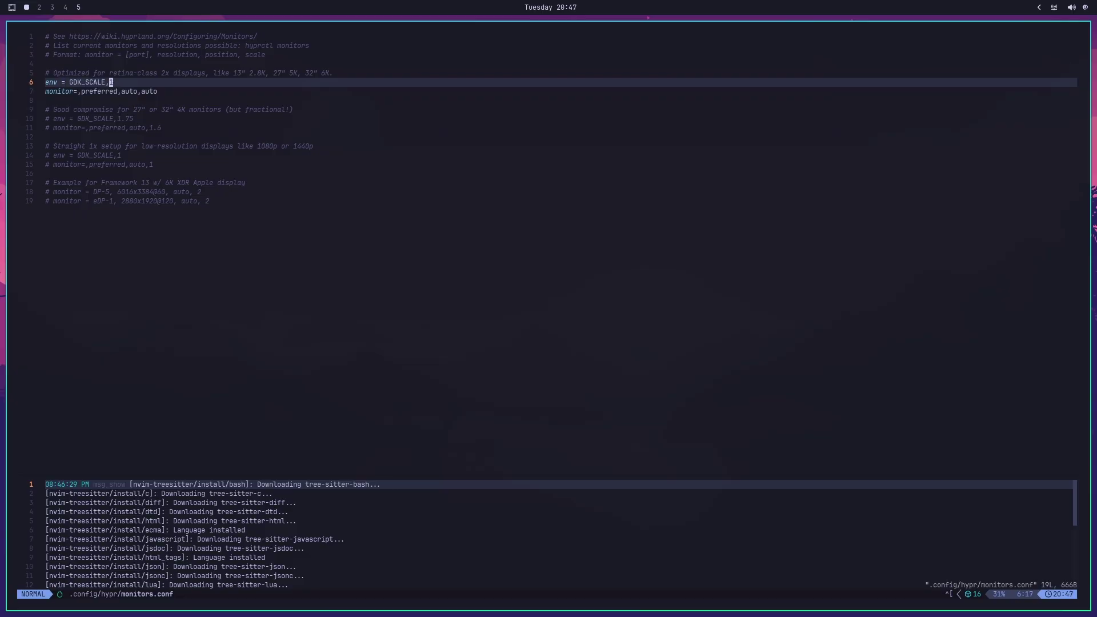
key("colon")
Quit Neovim and search Google for 'How to change Omarchy super + w ?'
type("q")
key("Return")
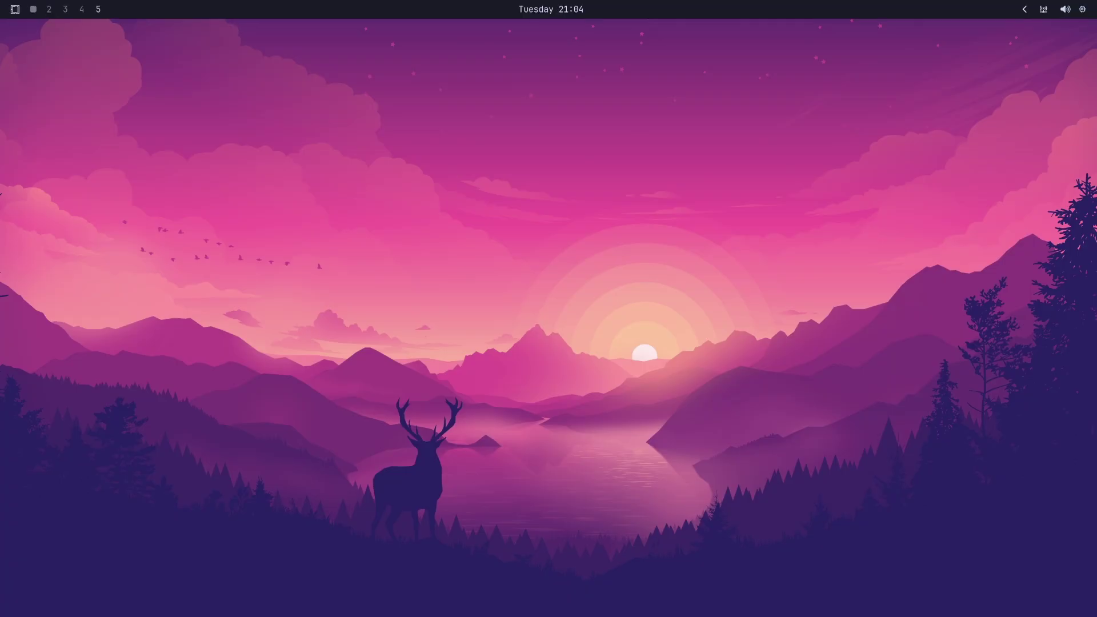
key("super+space")
type("How to c")
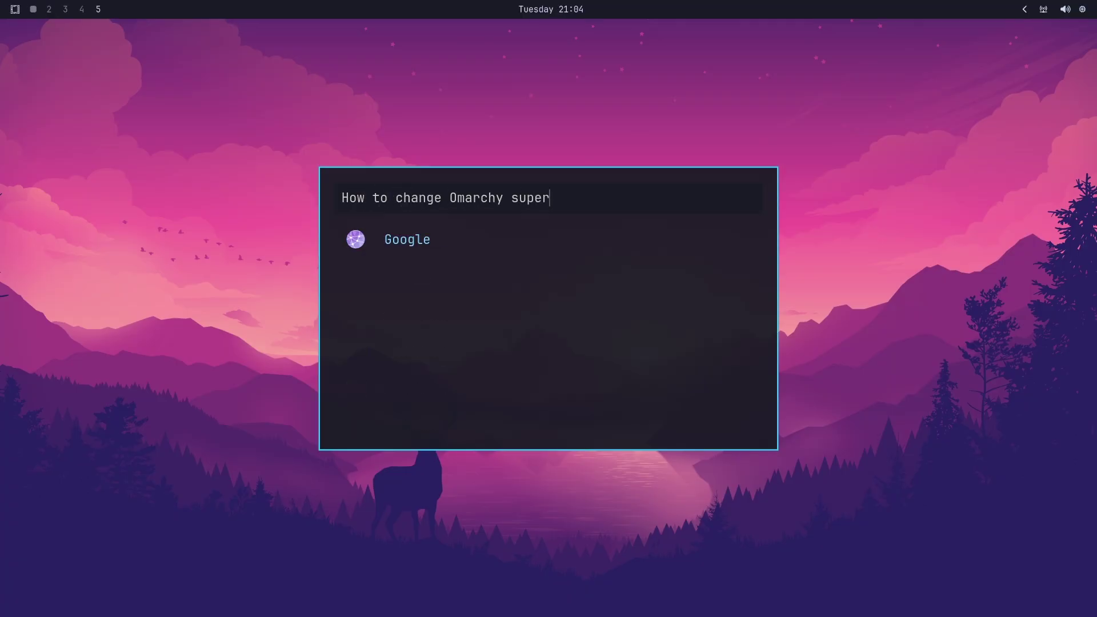
type("hange Omarchy super + w ?")
key("Return")
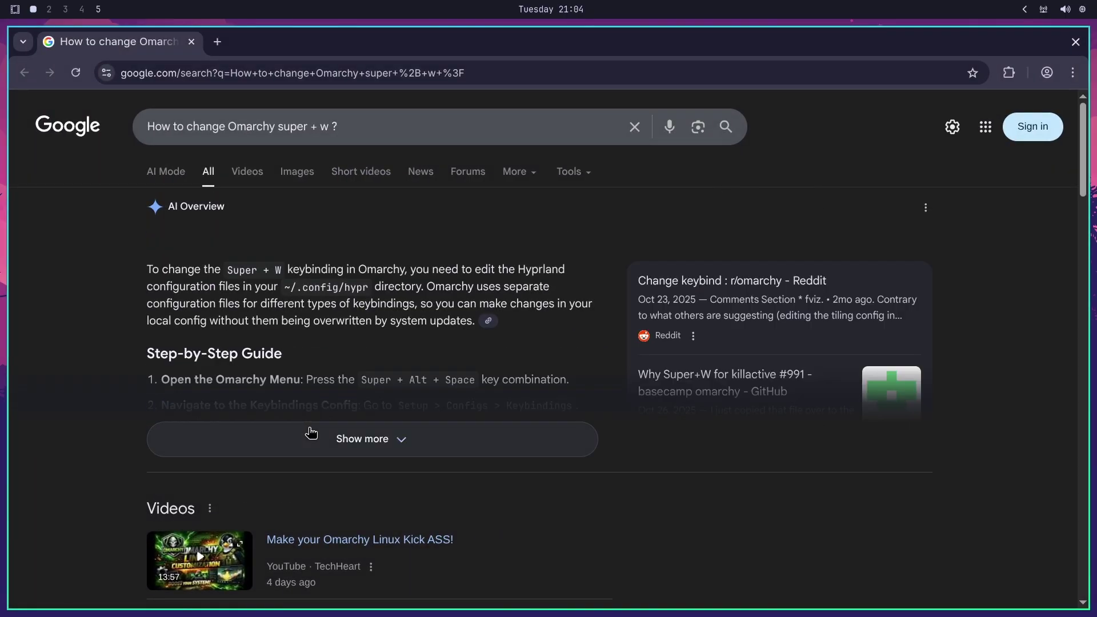
Expand the AI Overview guide and select the Setup > Configs > Keybindings path
left_click(309, 452)
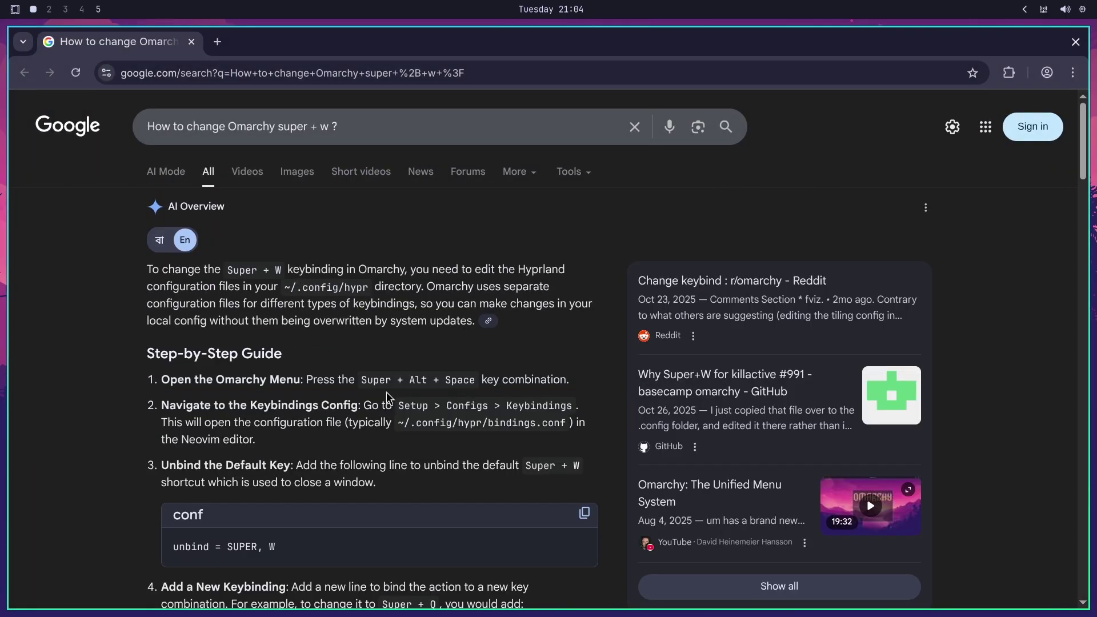
scroll(440, 337, "down", 2)
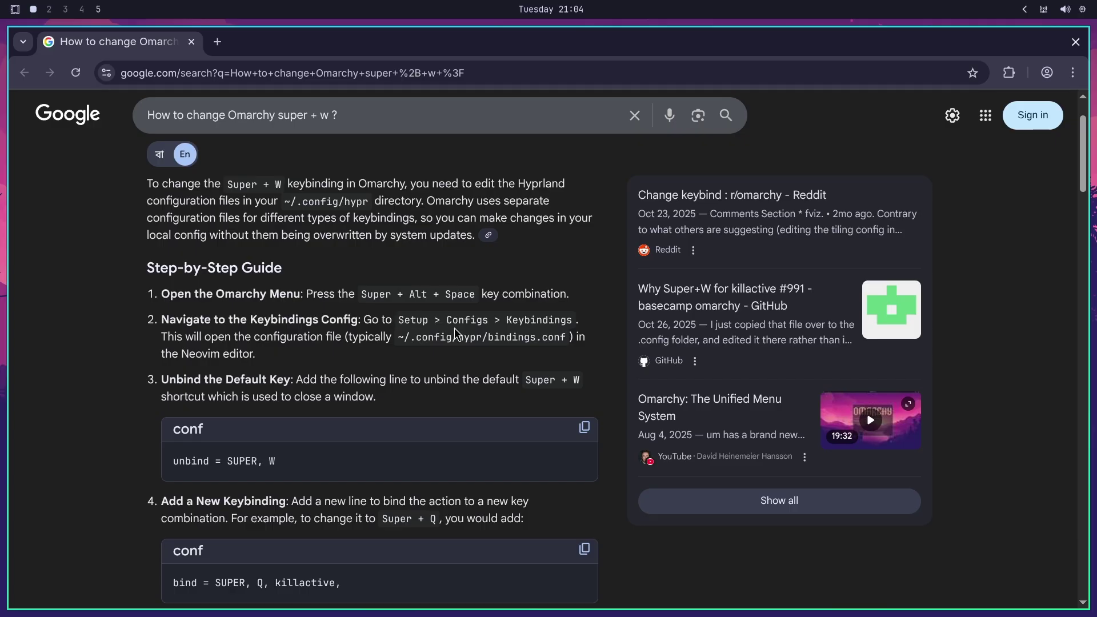
left_click_drag(404, 316, 565, 320)
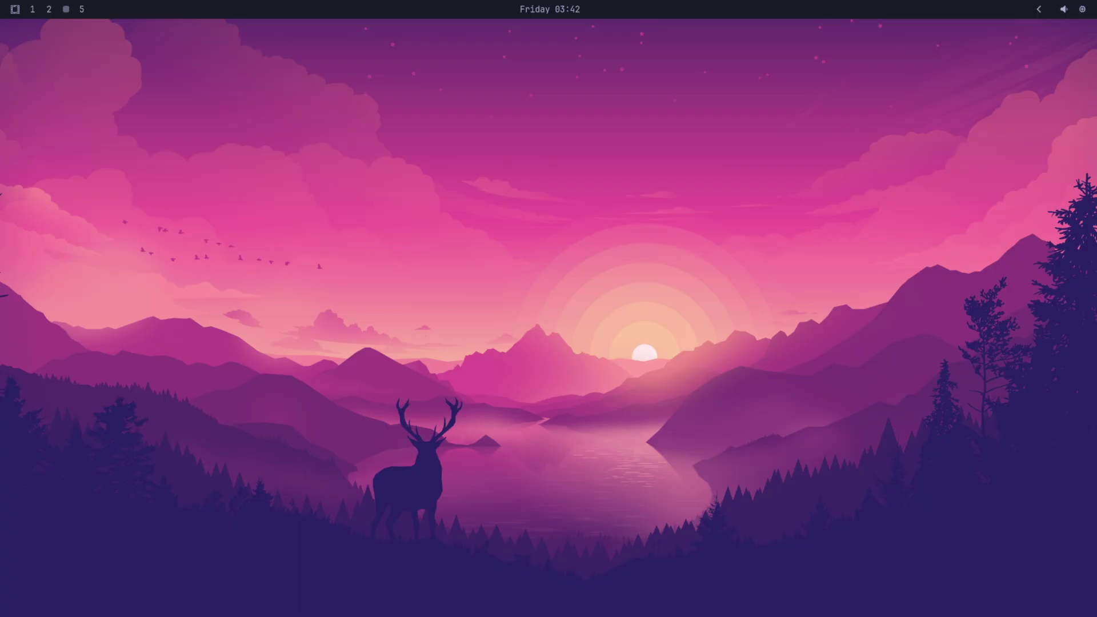
Cycle wallpapers to the blue nebula background and apply the Everforest theme
key("super+w")
key("super+w")
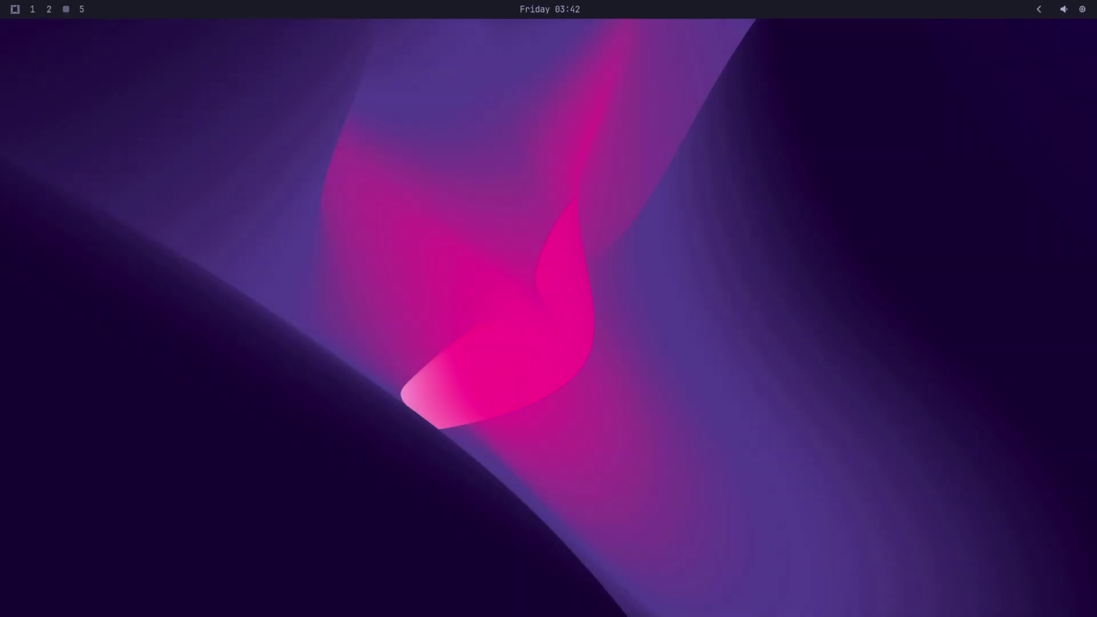
key("super+ctrl+shift+space")
key("Escape")
key("super+ctrl+space")
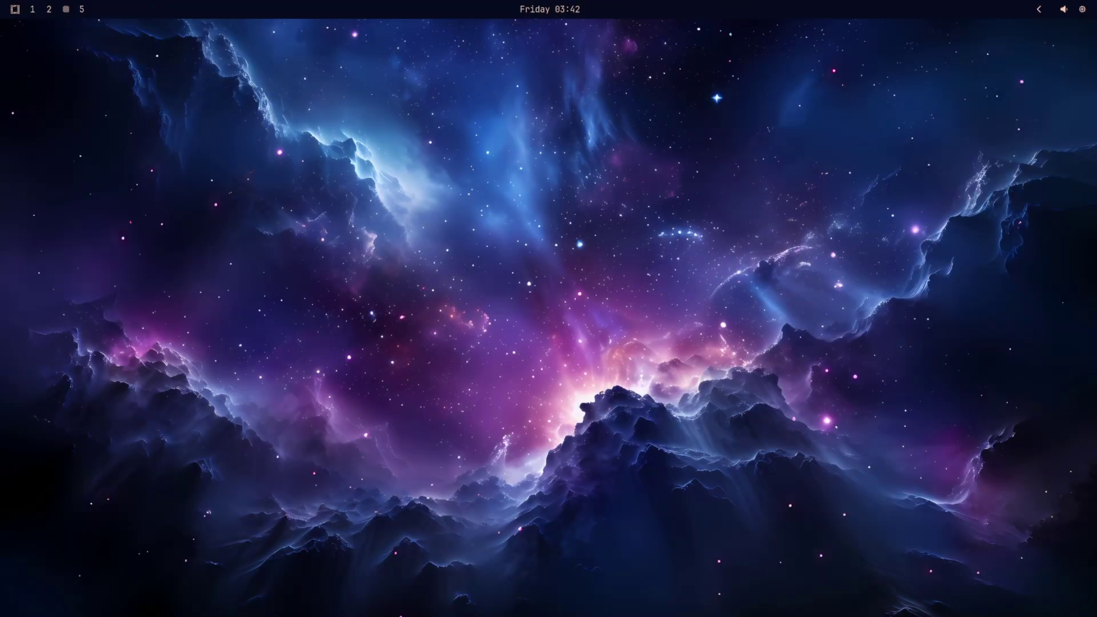
key("super+ctrl+shift+space")
key("Down")
key("Return")
Ask the launcher 'are you useful?', then convert 10ft to cm (304.8 cm)
key("super+space")
type("are you usef")
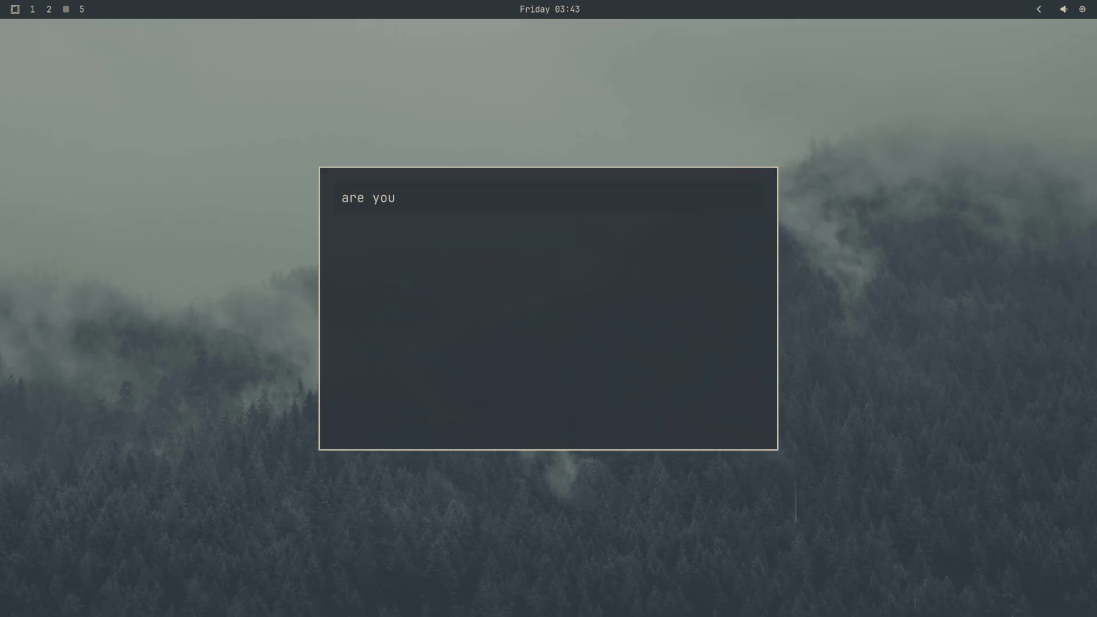
type("ul?")
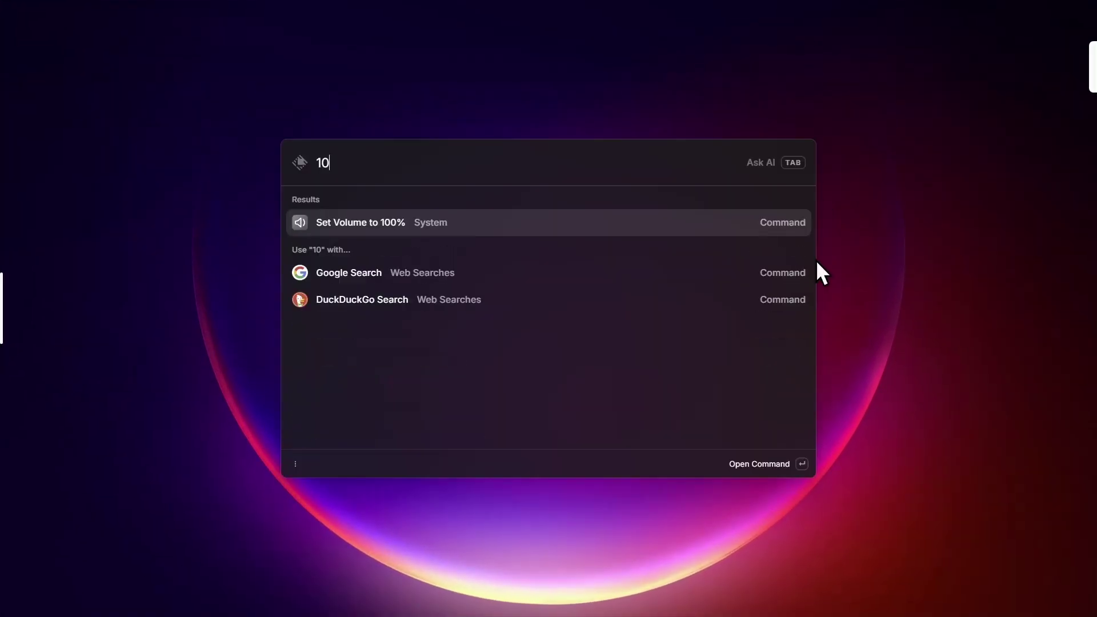
type("fi")
key("BackSpace")
type("t ")
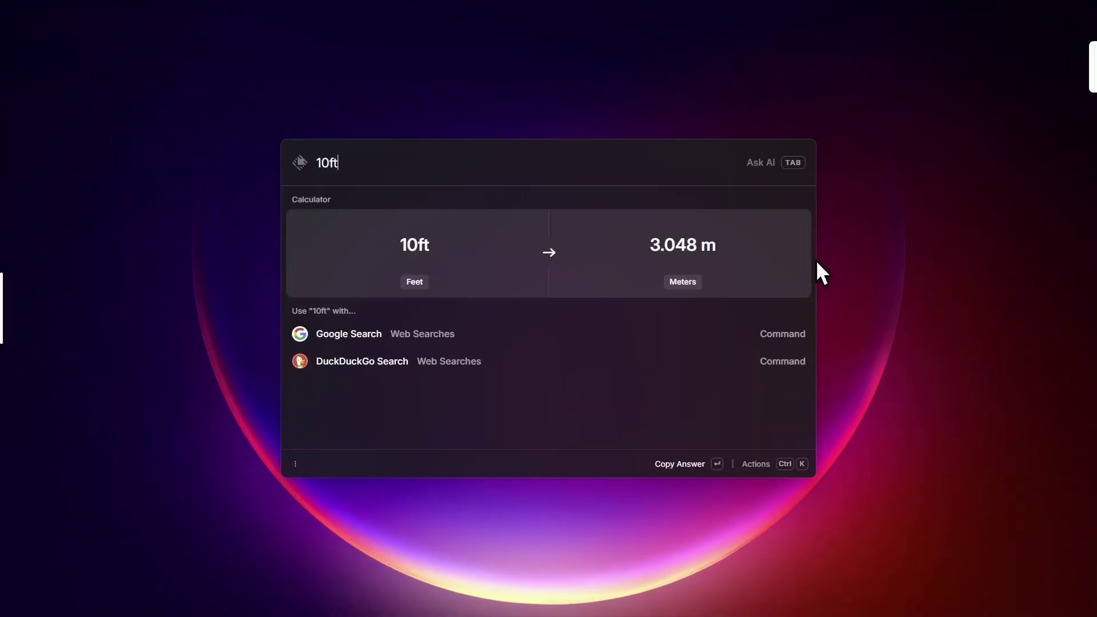
type("to cm")
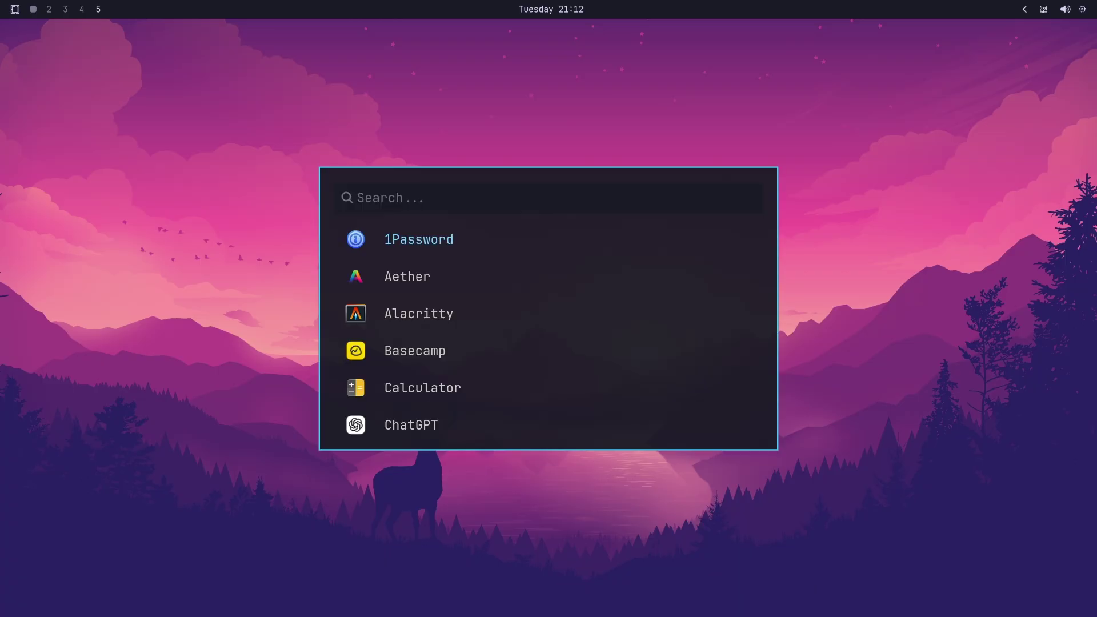
Filter Walker with 'ch', 'goo', 'bro' and 'ch', then dismiss the launcher
type("ch")
key("BackSpace")
key("BackSpace")
type("goo")
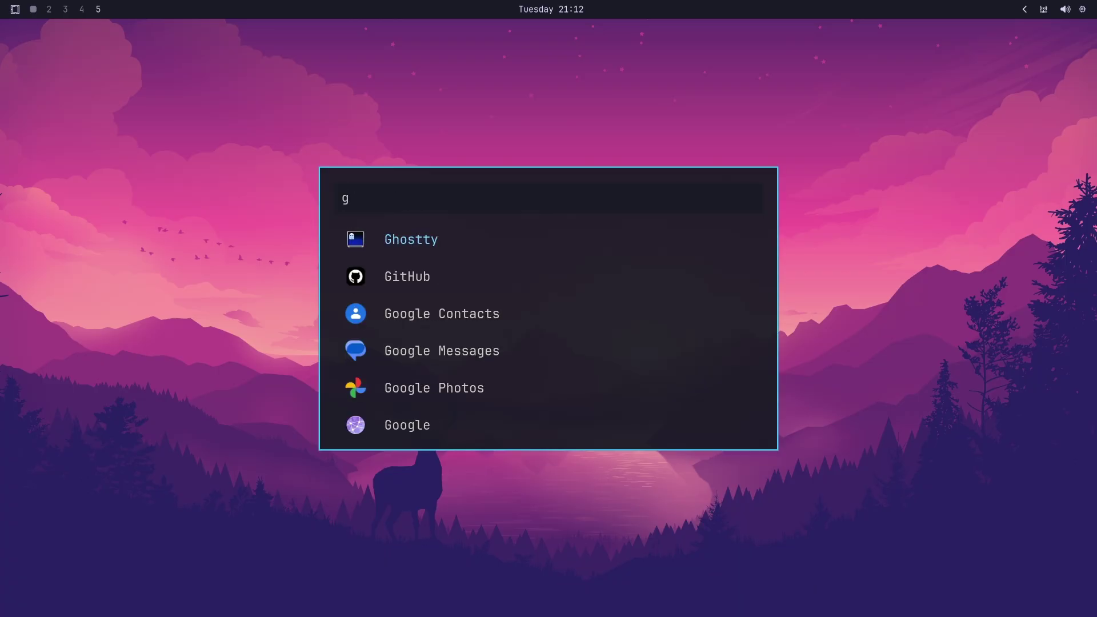
key("BackSpace")
key("BackSpace")
key("BackSpace")
type("bro")
key("BackSpace")
key("BackSpace")
key("BackSpace")
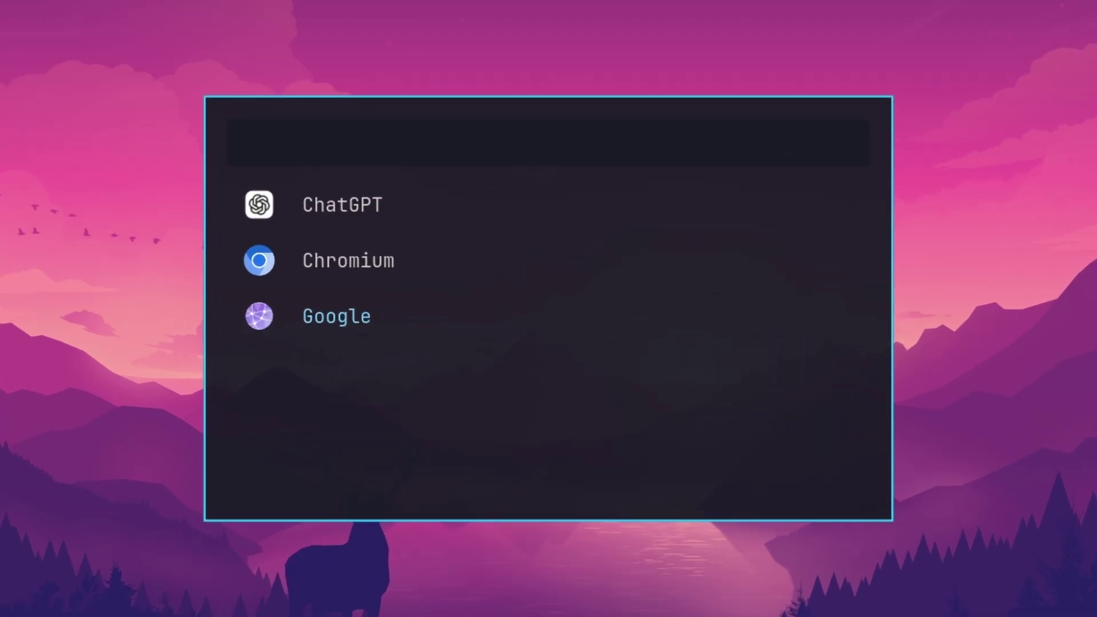
type("ch")
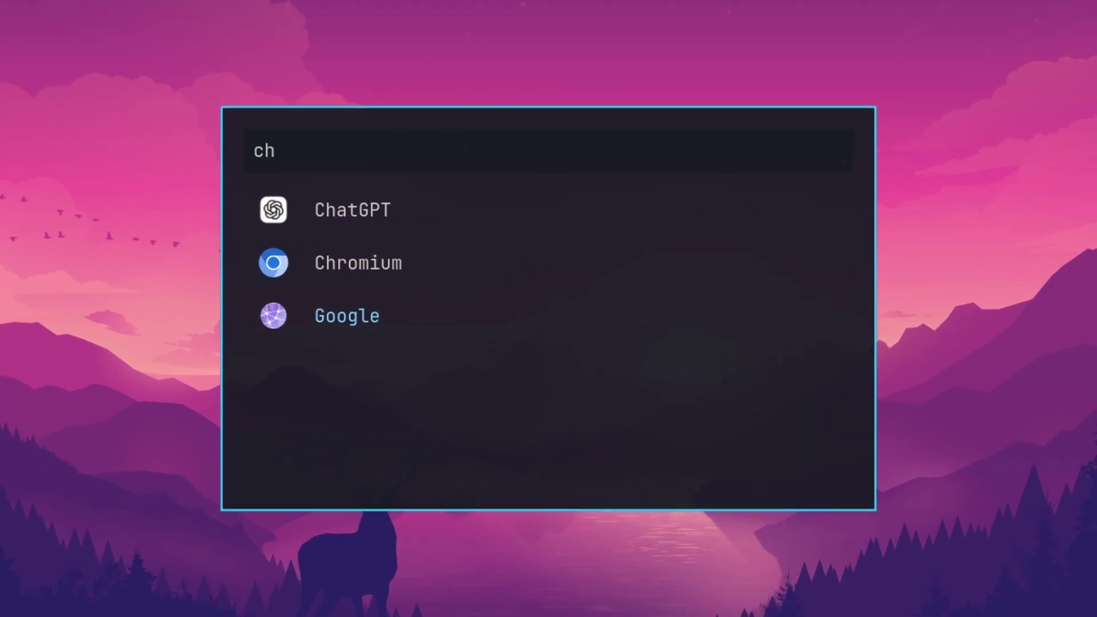
key("Escape")
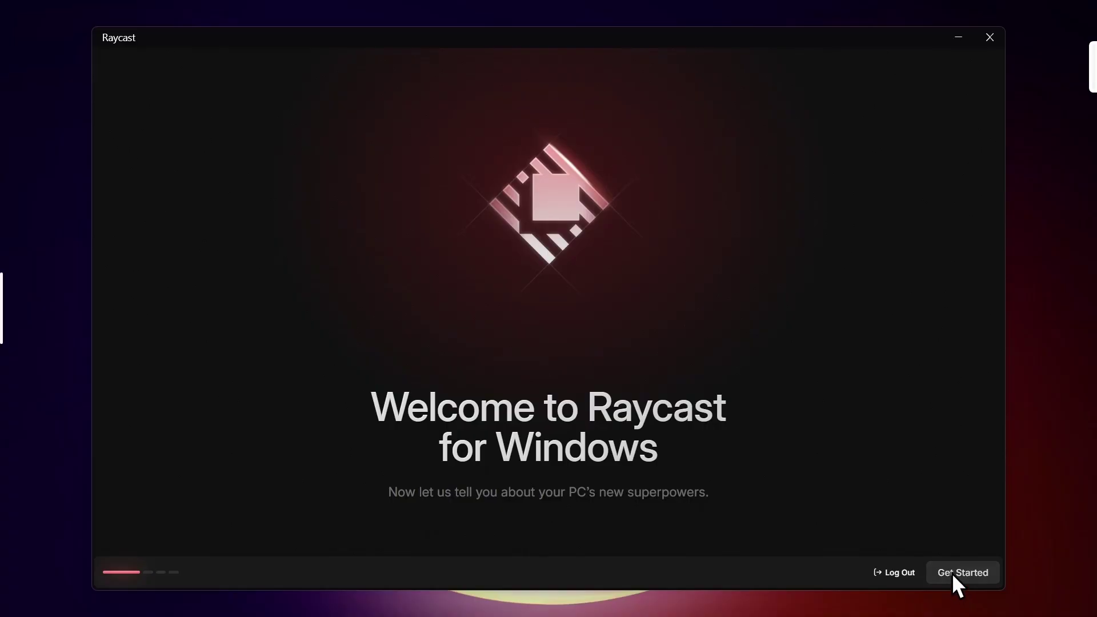
Advance to Raycast's Out of the box overview and scroll through the feature cards
left_click(952, 574)
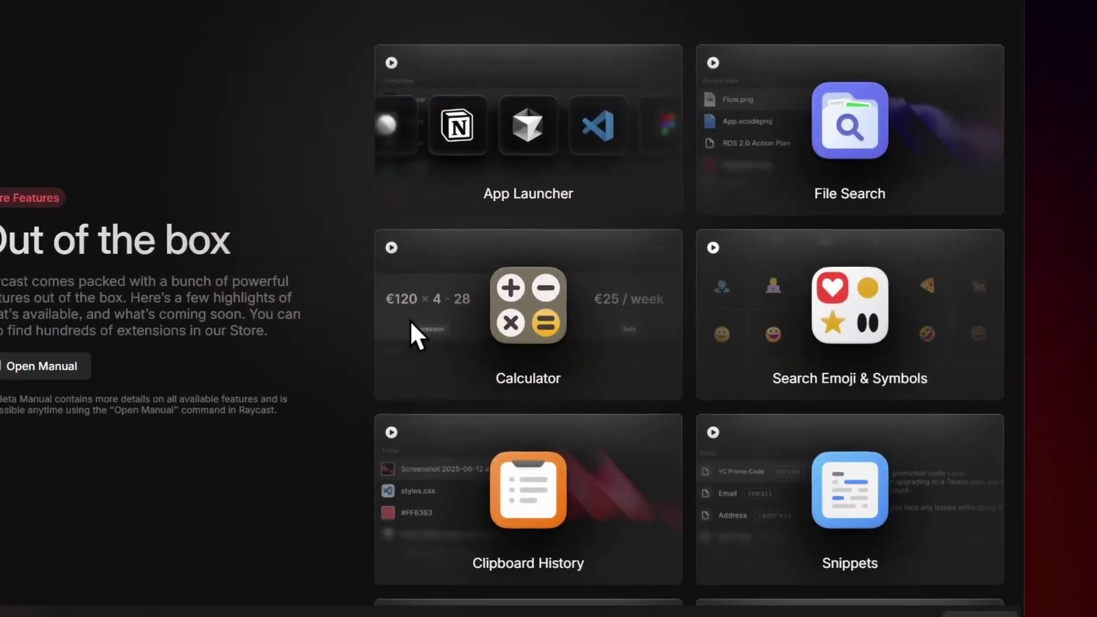
scroll(501, 290, "down", 2)
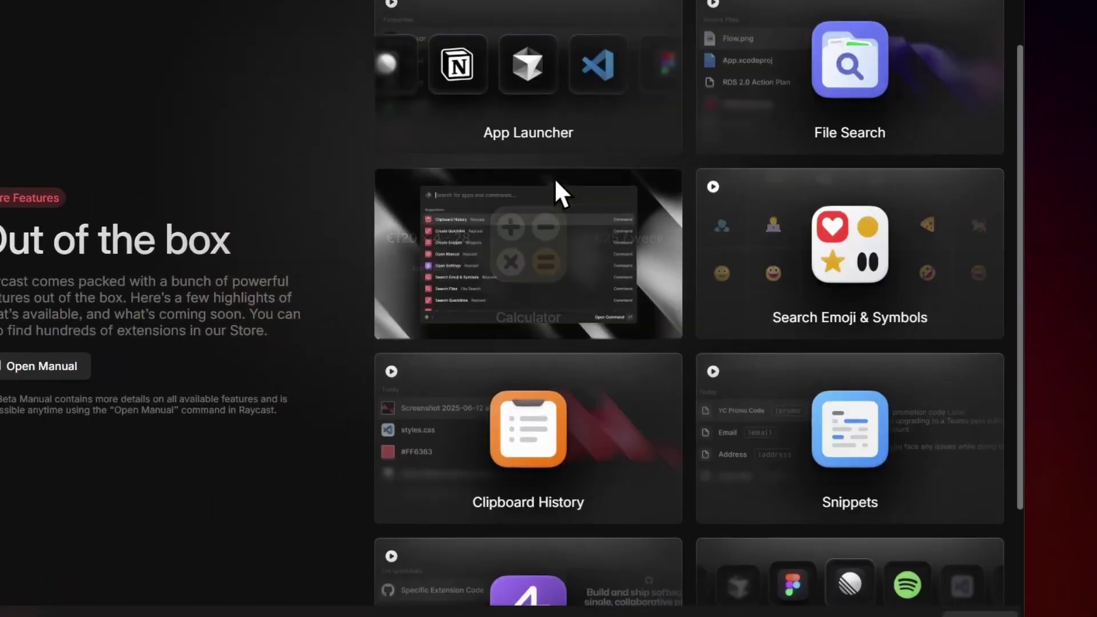
scroll(465, 165, "up", 1)
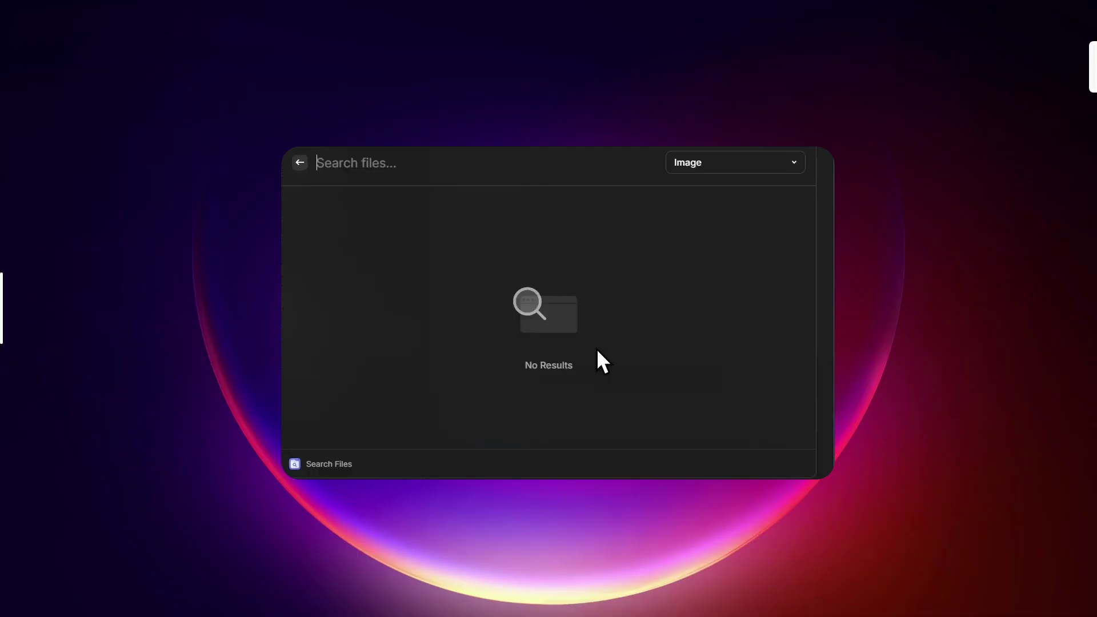
Search files for 'LetmeXplain Logo', then clear it and search '80'
type("LetmeXplain Logo")
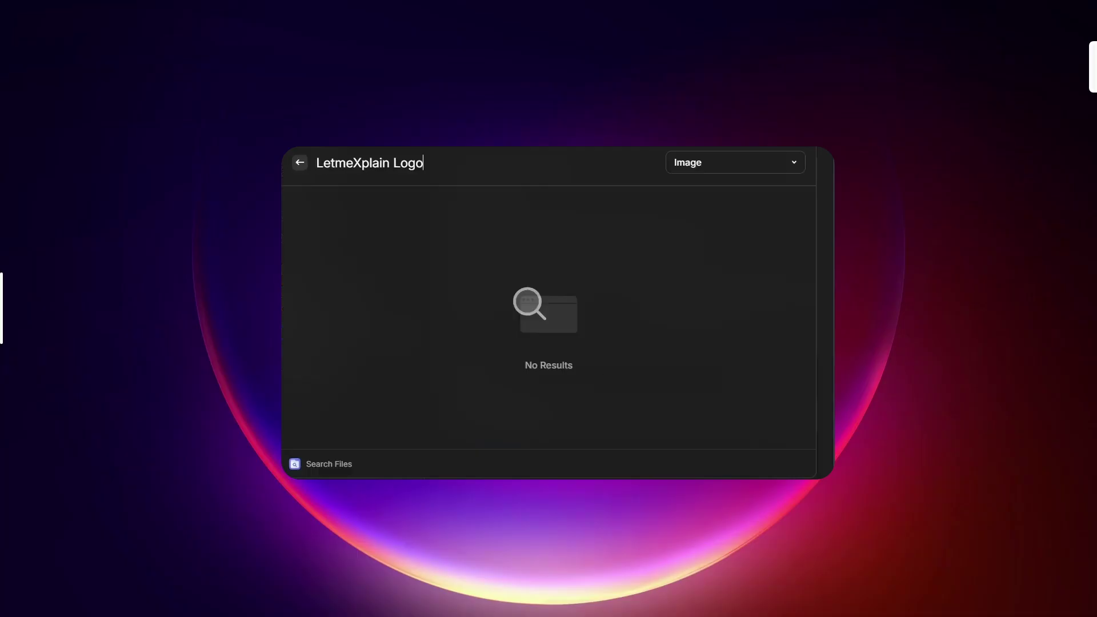
key("ctrl+a")
key("BackSpace")
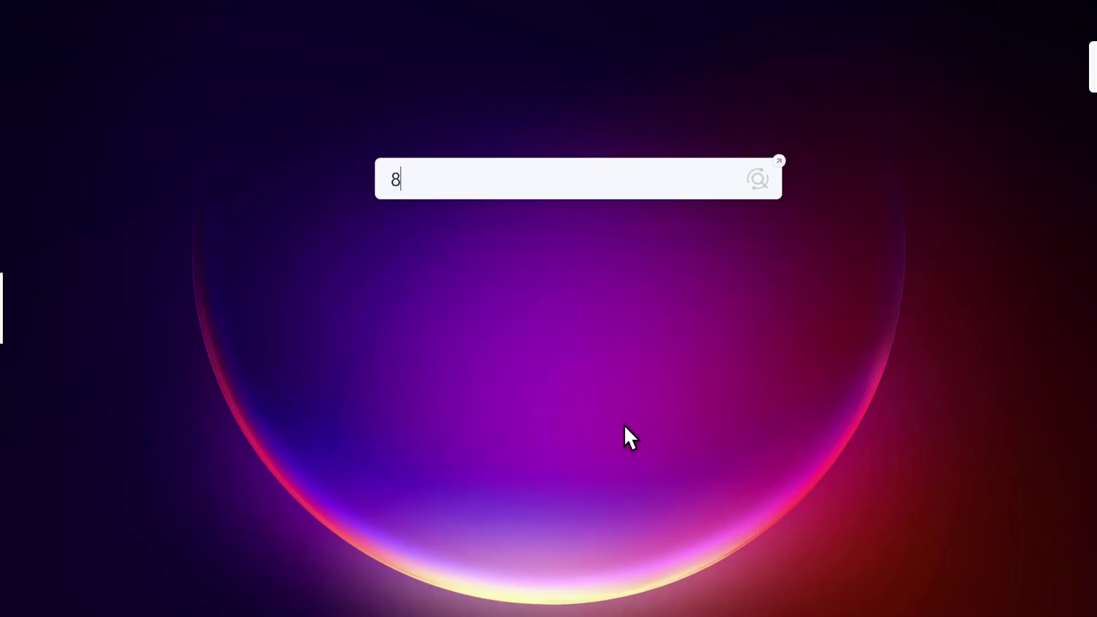
type("0")
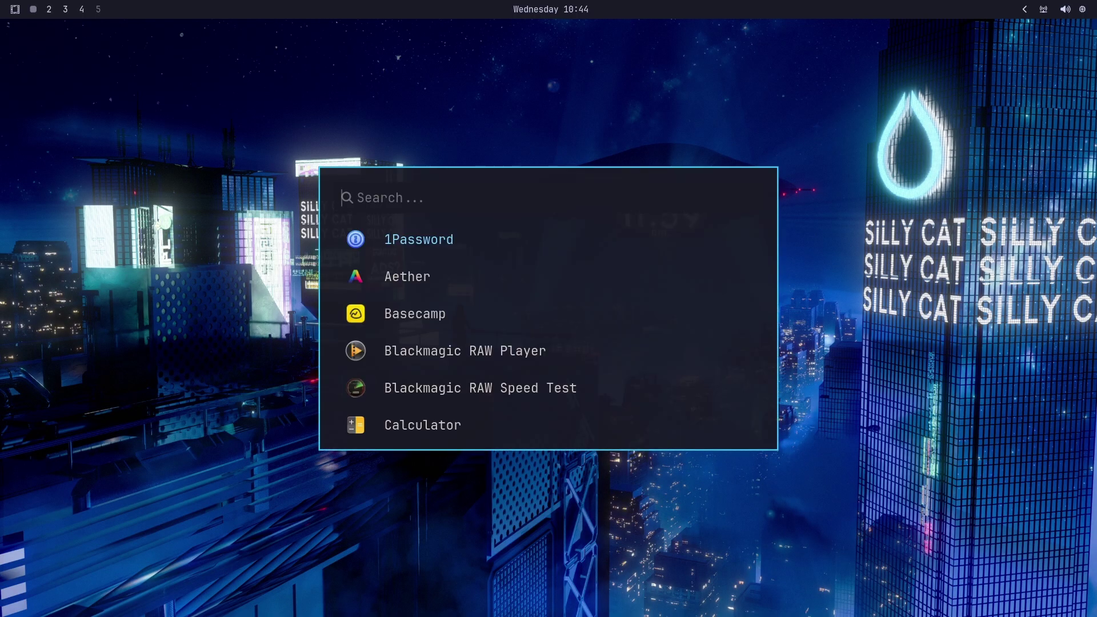
Launch Vicinae from Walker, read its docs introduction, then type '700 - 631' in Vicinae
type("vi")
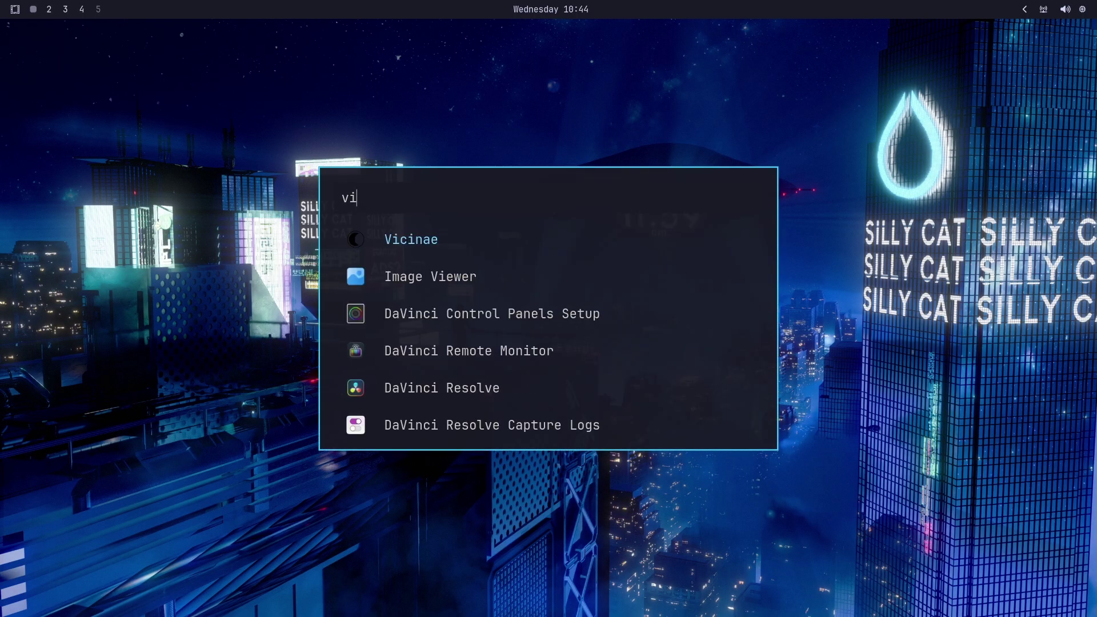
key("Escape")
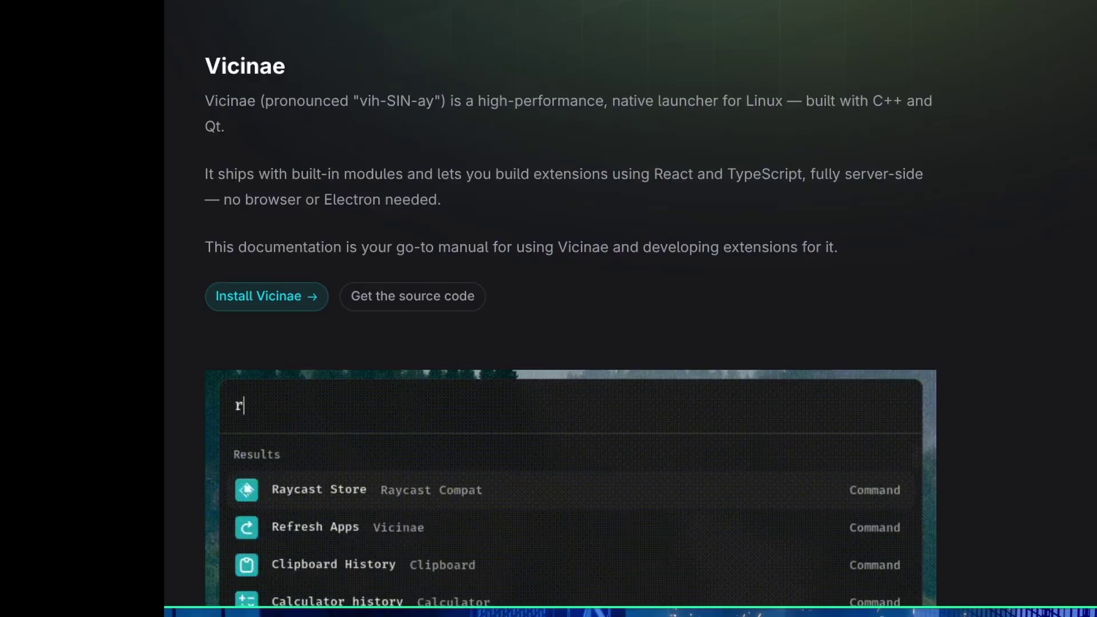
double_click(238, 80)
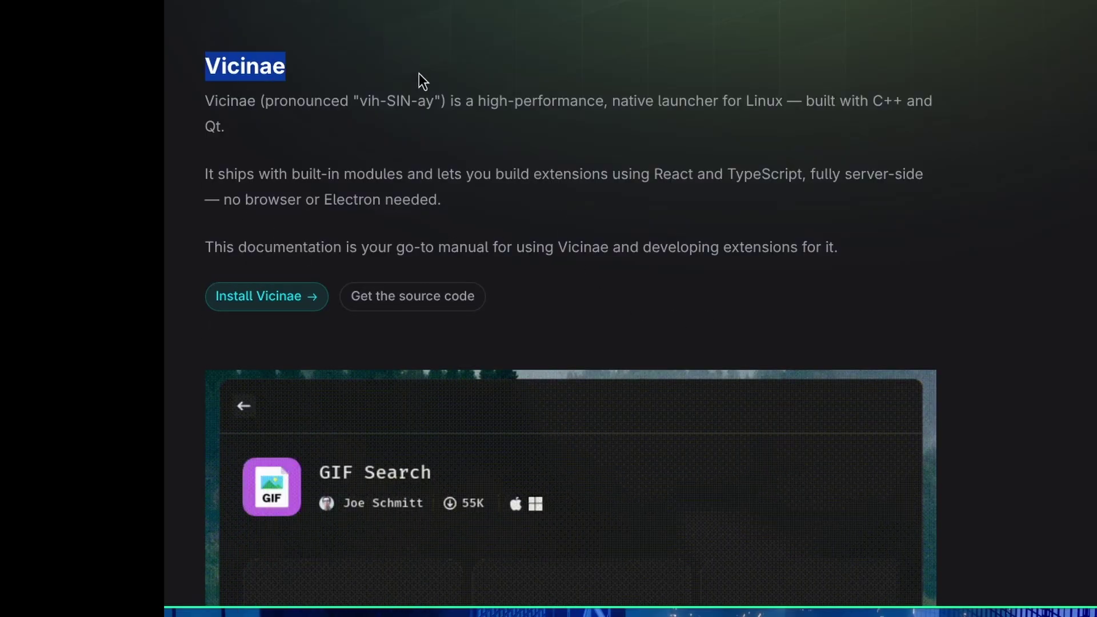
scroll(419, 73, "down", 5)
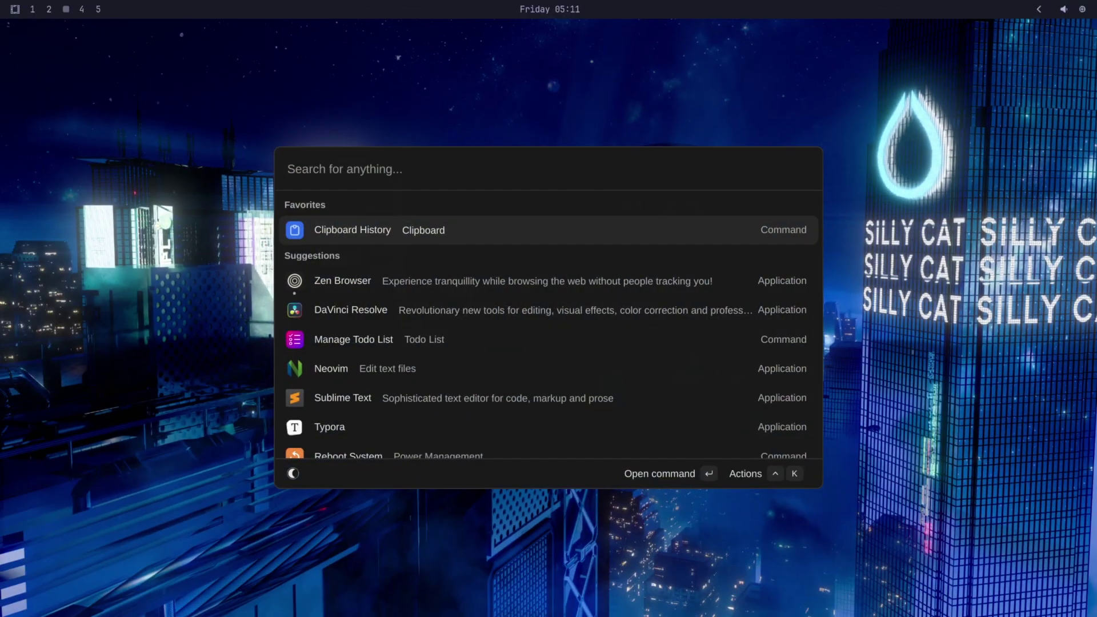
type("700 - 6")
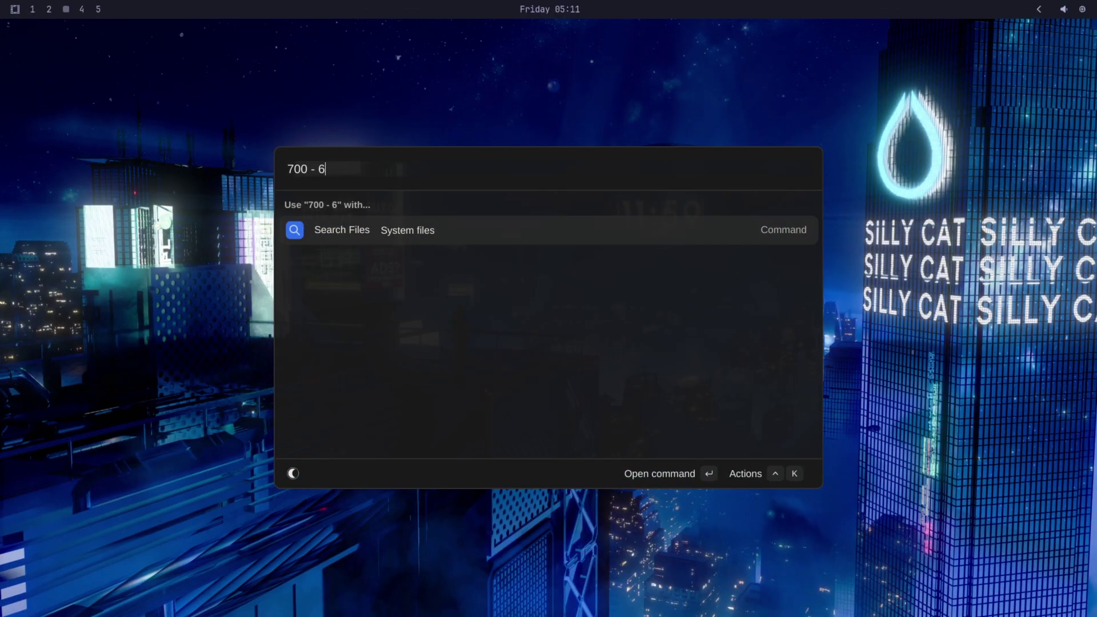
type("31")
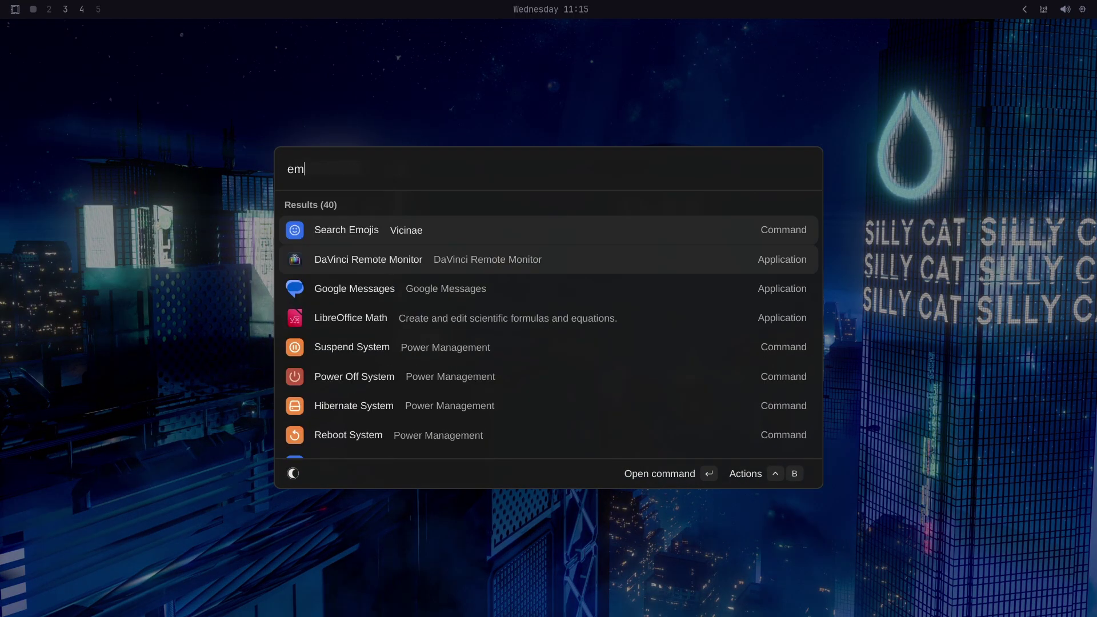
Browse Vicinae's emoji search and the clipboard history entries
key("Return")
key("Down")
key("Down")
key("Down")
key("super+v")
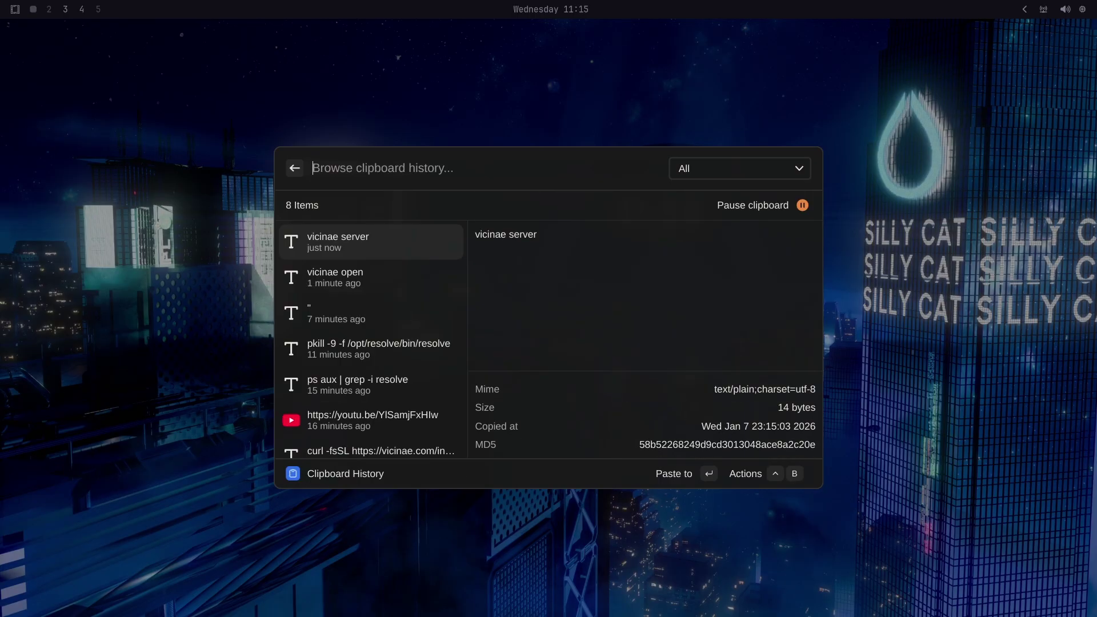
key("Down")
key("Down")
key("Escape")
Focus the OBS window via Switch Windows, then reopen the open-windows list
type("win")
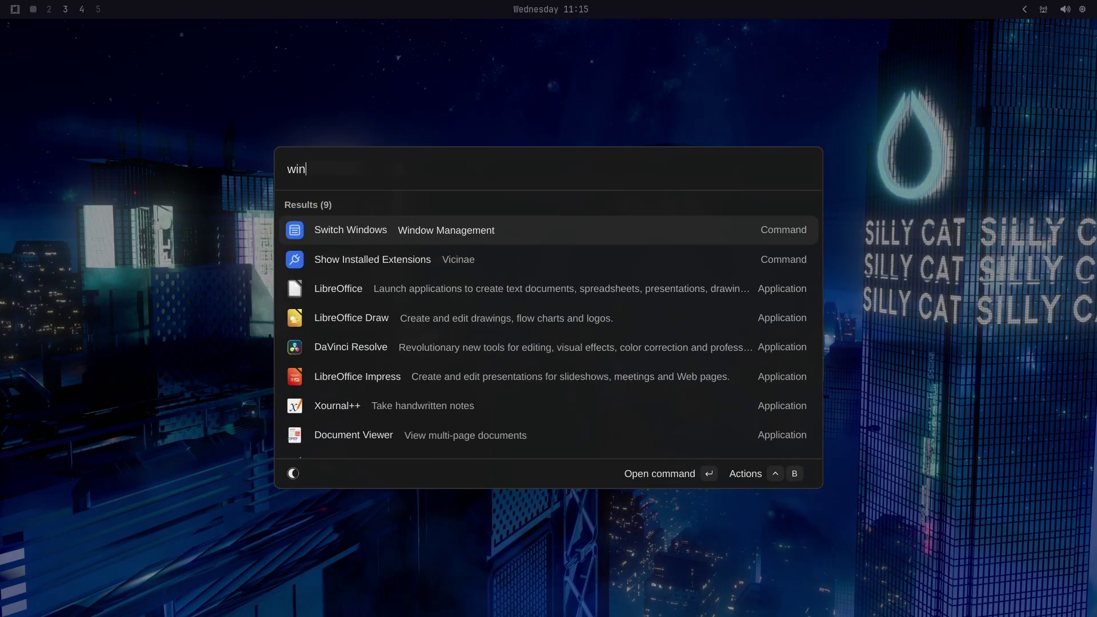
key("Return")
key("Down")
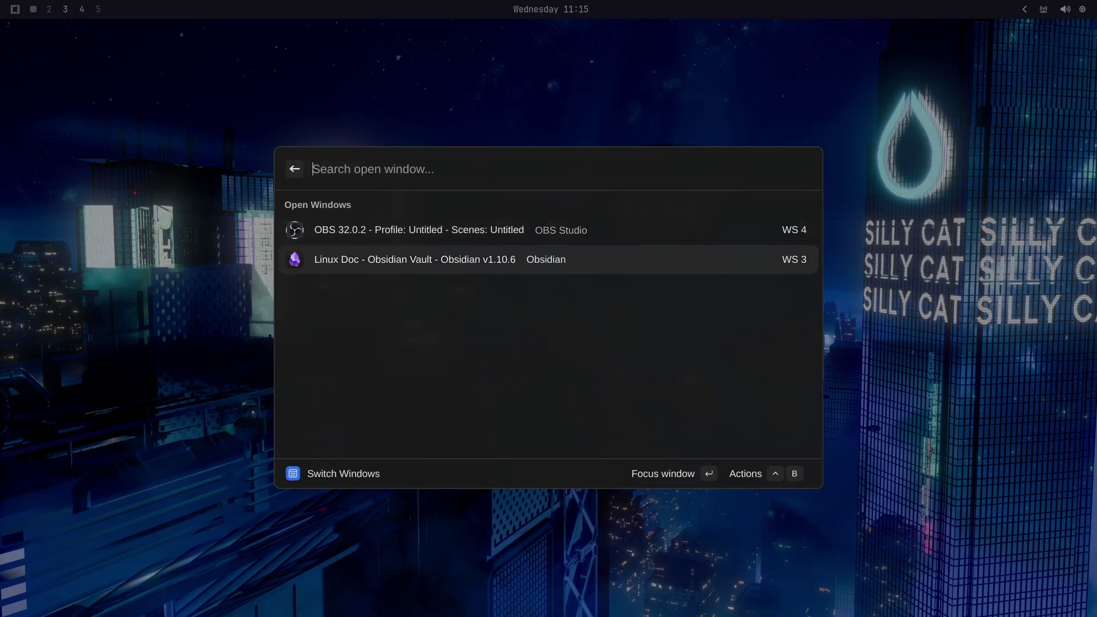
key("Up")
key("Return")
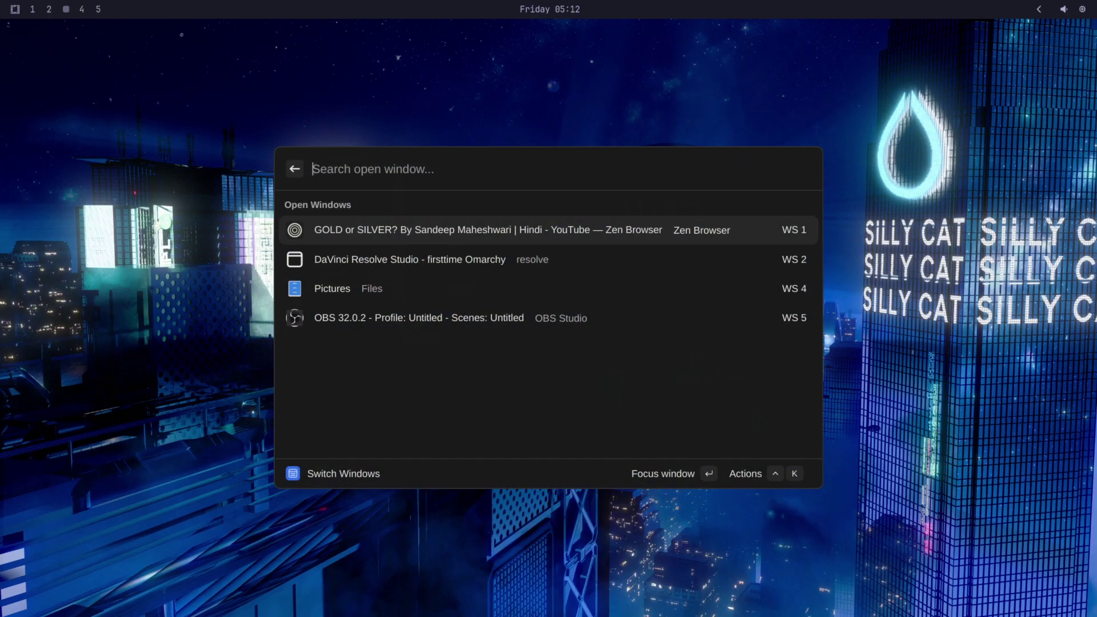
key("Down")
key("Down")
key("Down")
key("Down")
key("Down")
key("Down")
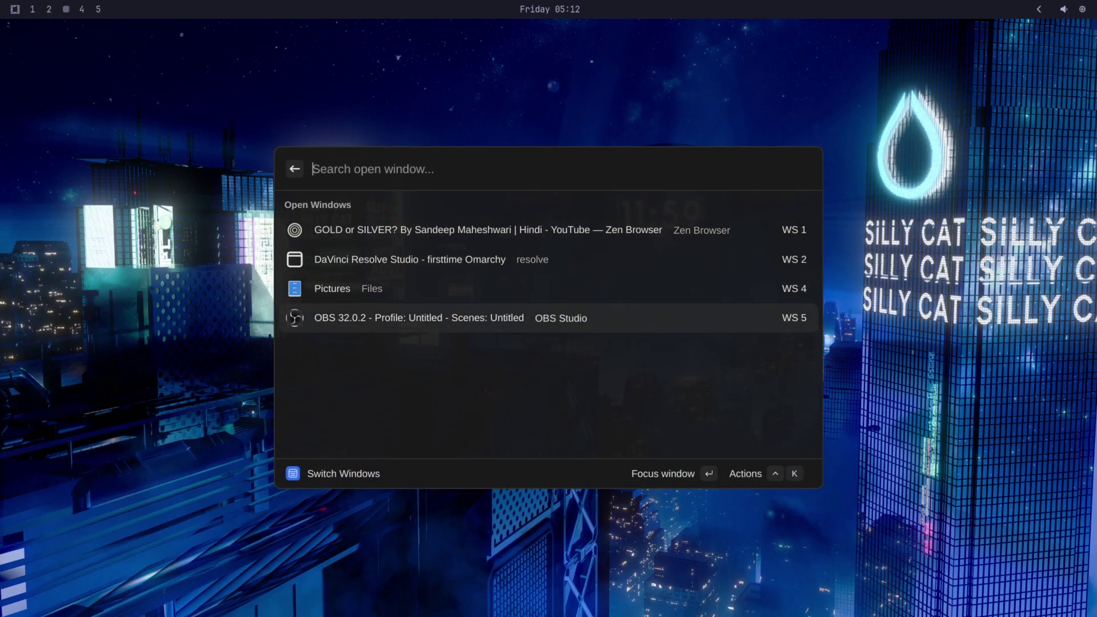
Run Vicinae's Search Files for 'paste'
key("Escape")
type("fil")
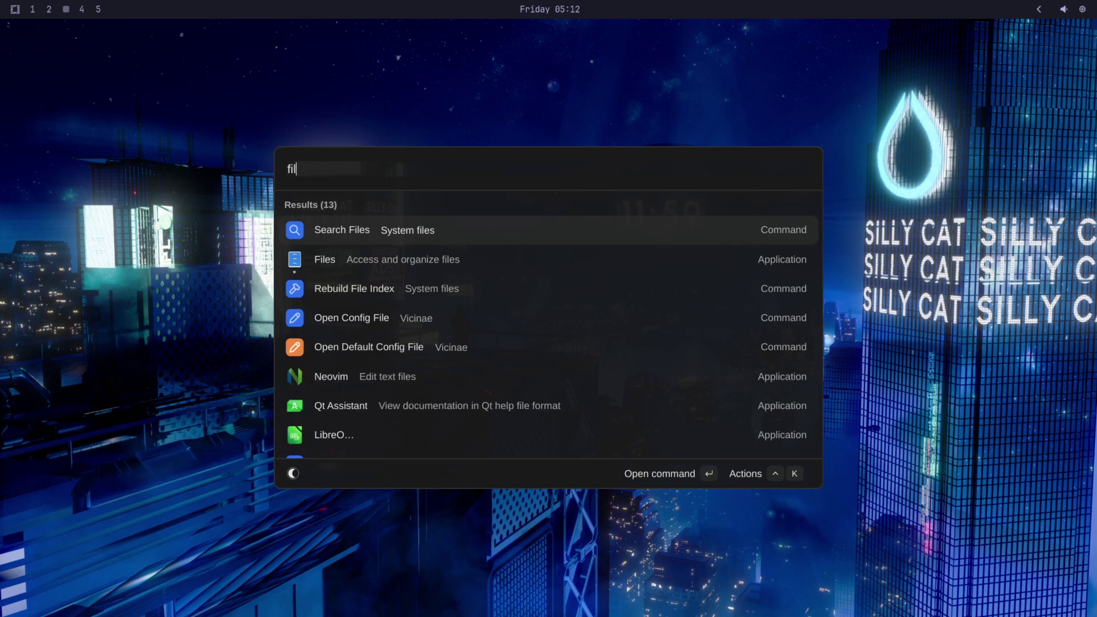
key("Return")
type("paste")
Open Pasted image (5).png in nomacs, then close the viewer
key("Down")
key("Down")
key("Down")
key("Down")
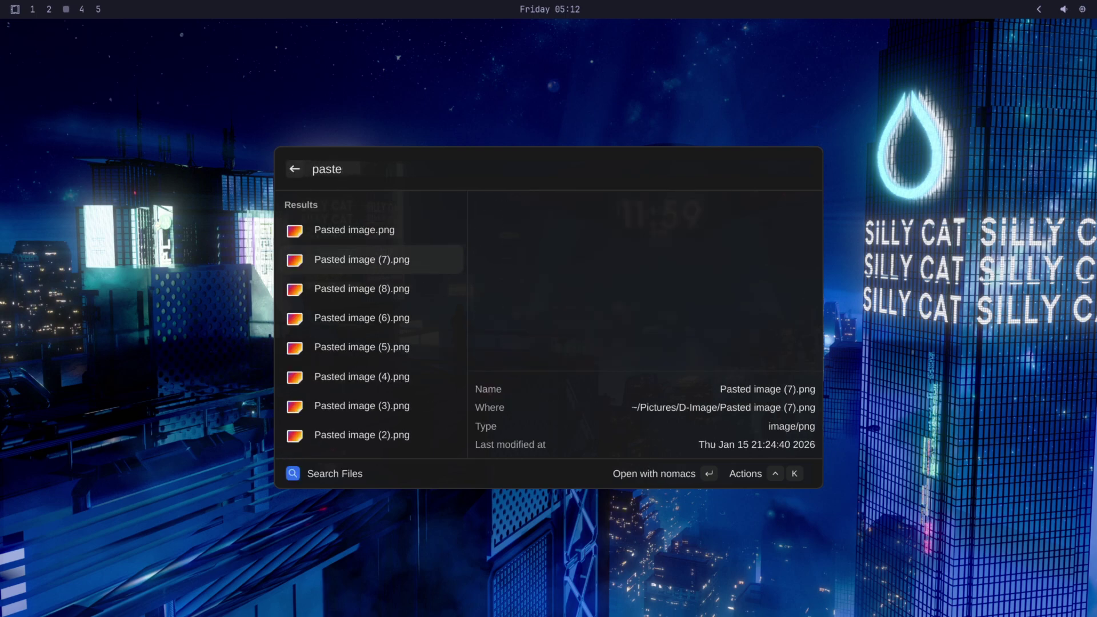
key("Down")
key("Down")
key("Down")
key("Down")
key("Down")
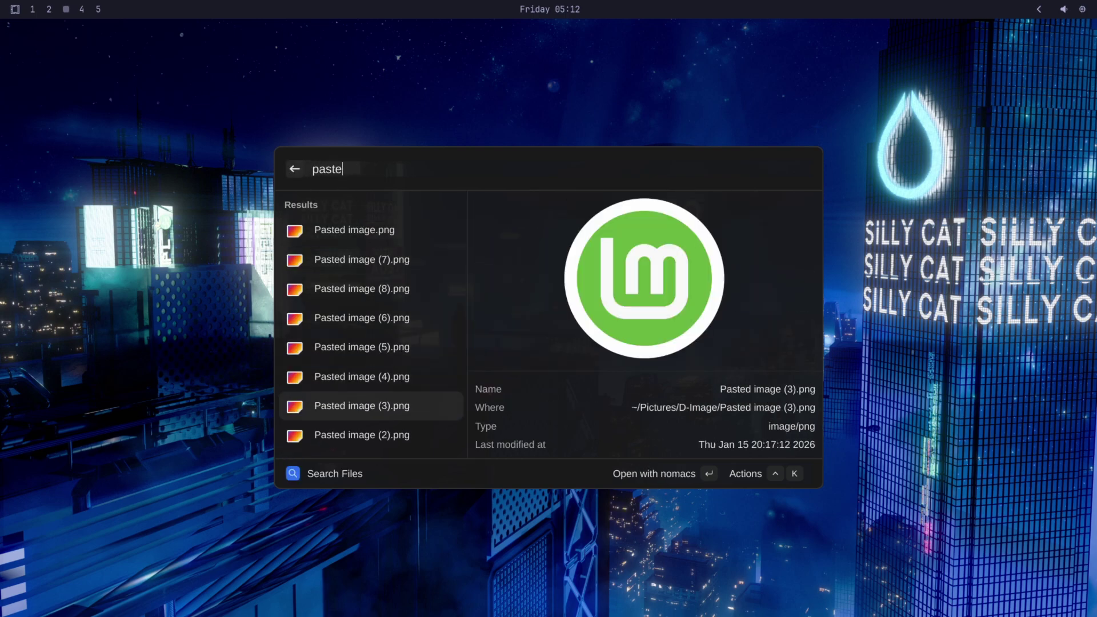
key("Down")
key("Up")
key("Up")
key("Up")
key("Up")
key("Up")
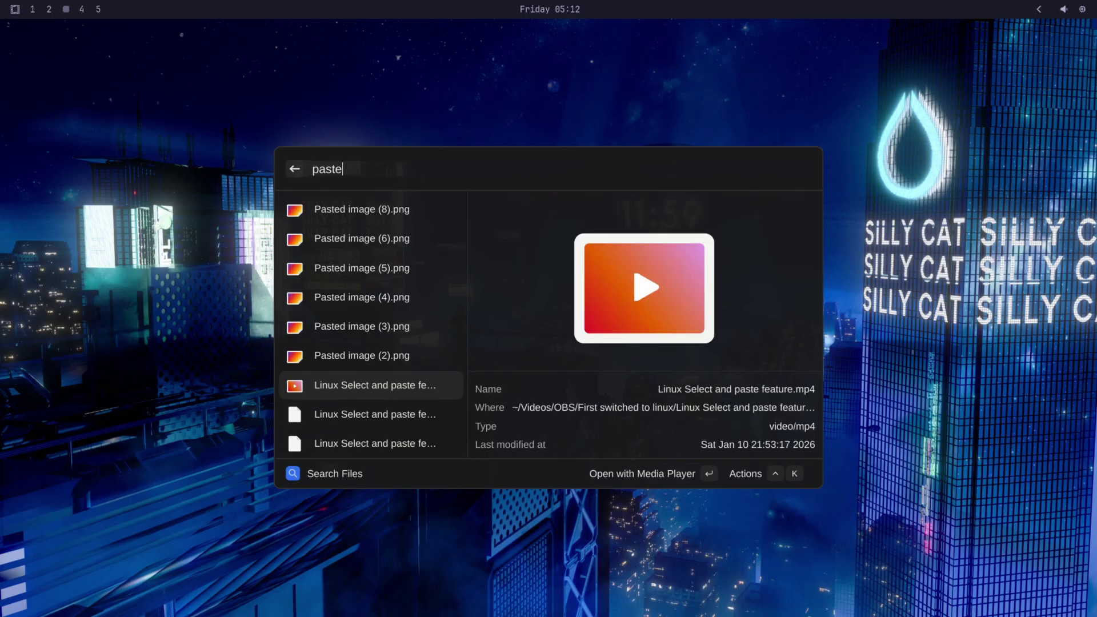
key("Up")
key("Return")
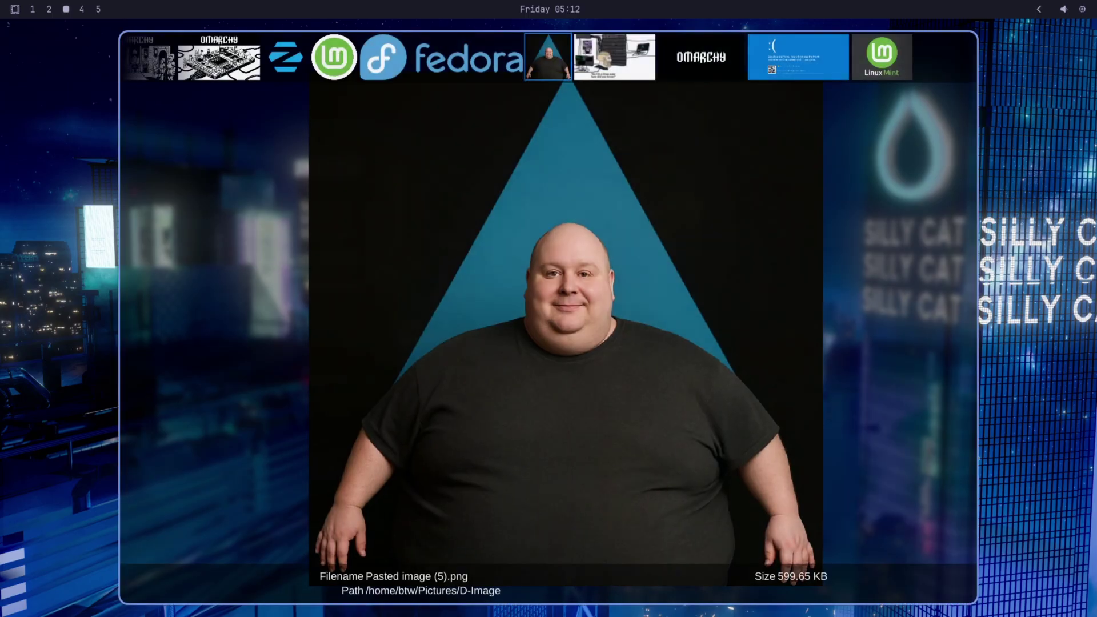
key("Escape")
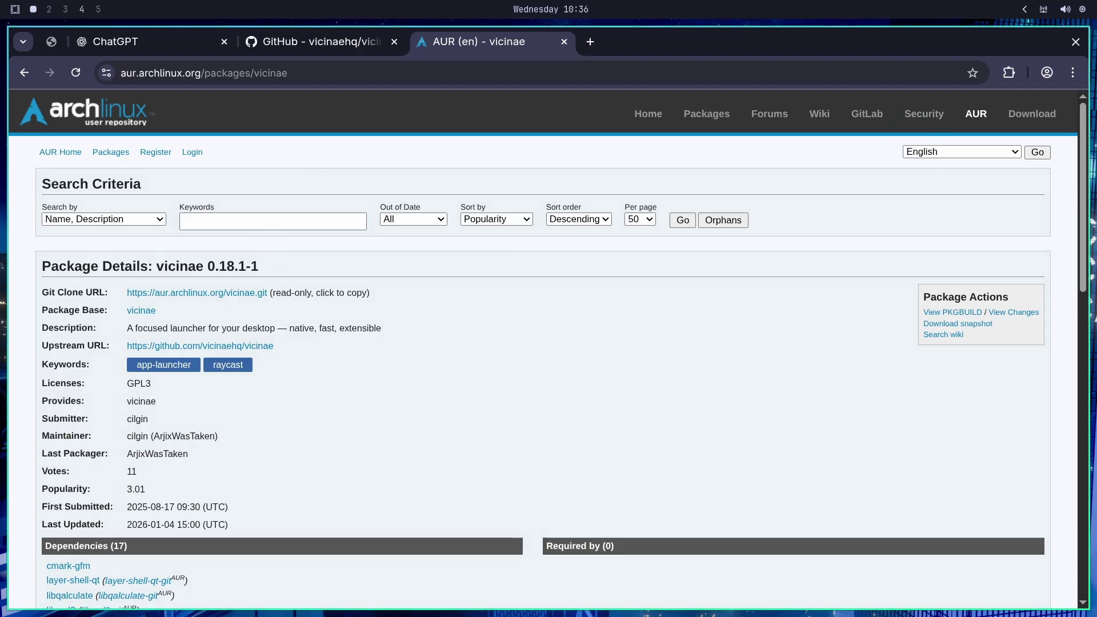
Install the vicinae package through the Omarchy menu's Install > AUR picker
key("super+alt+space")
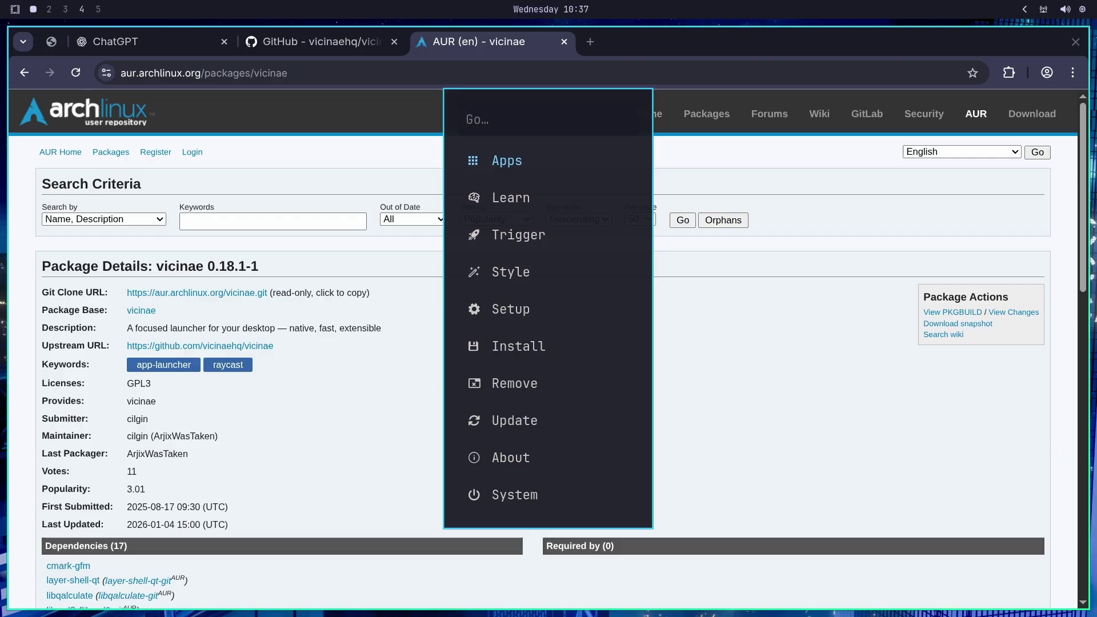
type("in")
key("Return")
type("aur")
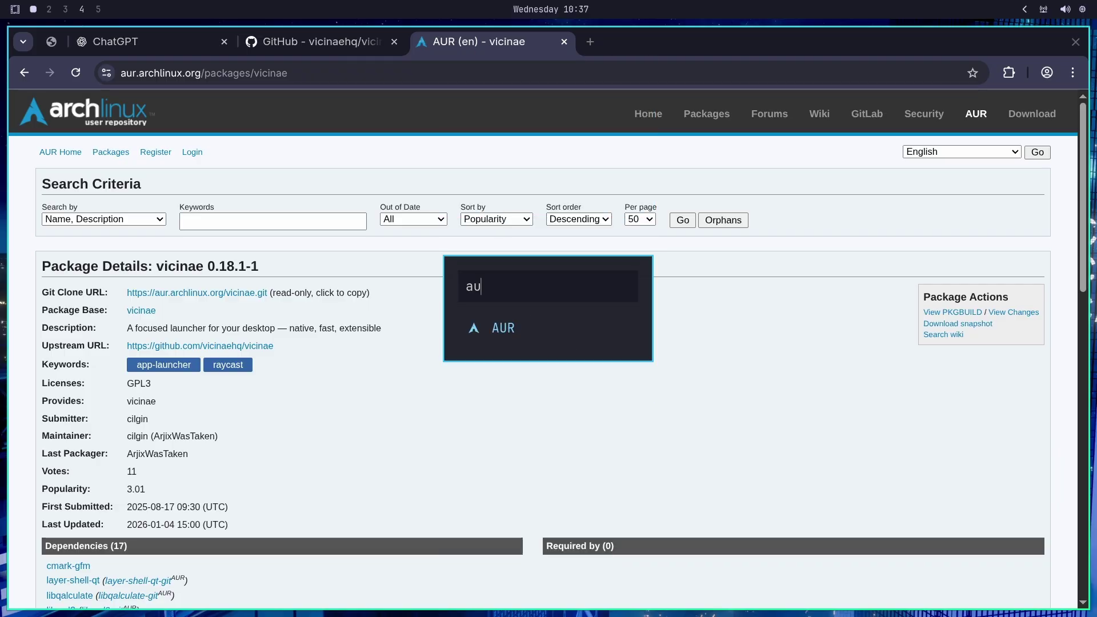
key("Return")
type("vicine")
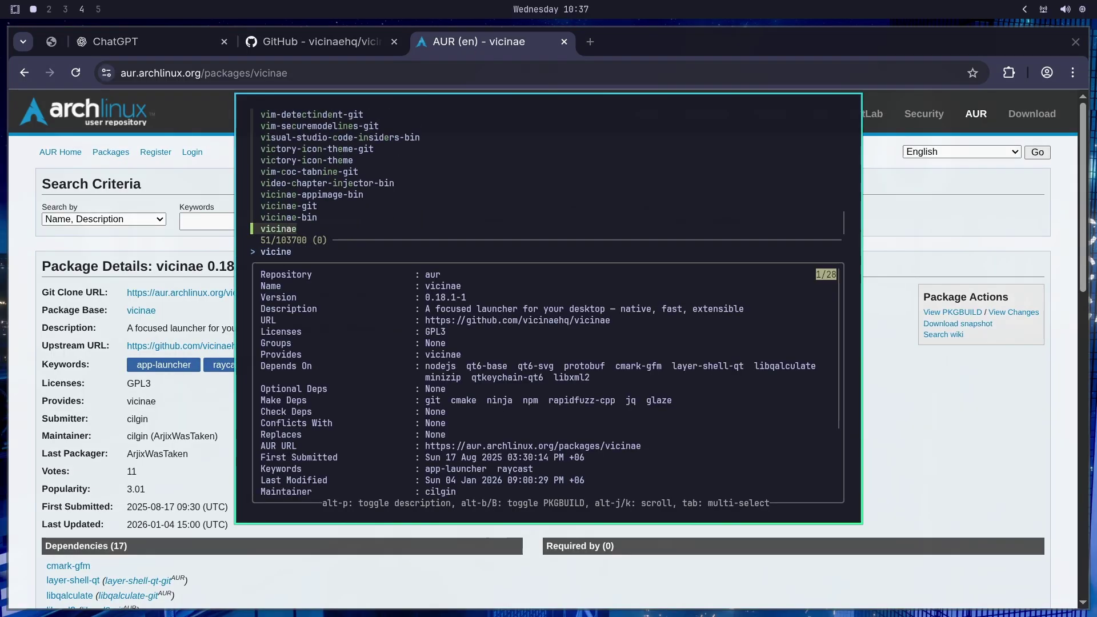
key("Return")
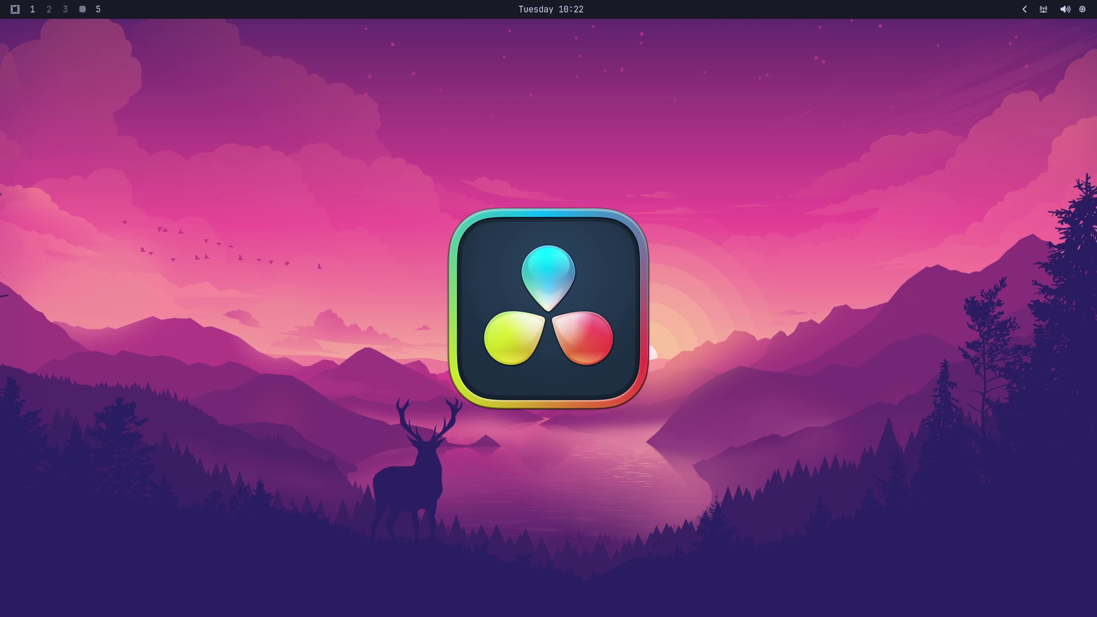
Install the davinci-resolve package through the Omarchy menu's Install > AUR picker, searching 'davinci'
key("super+alt+space")
type("in")
key("Return")
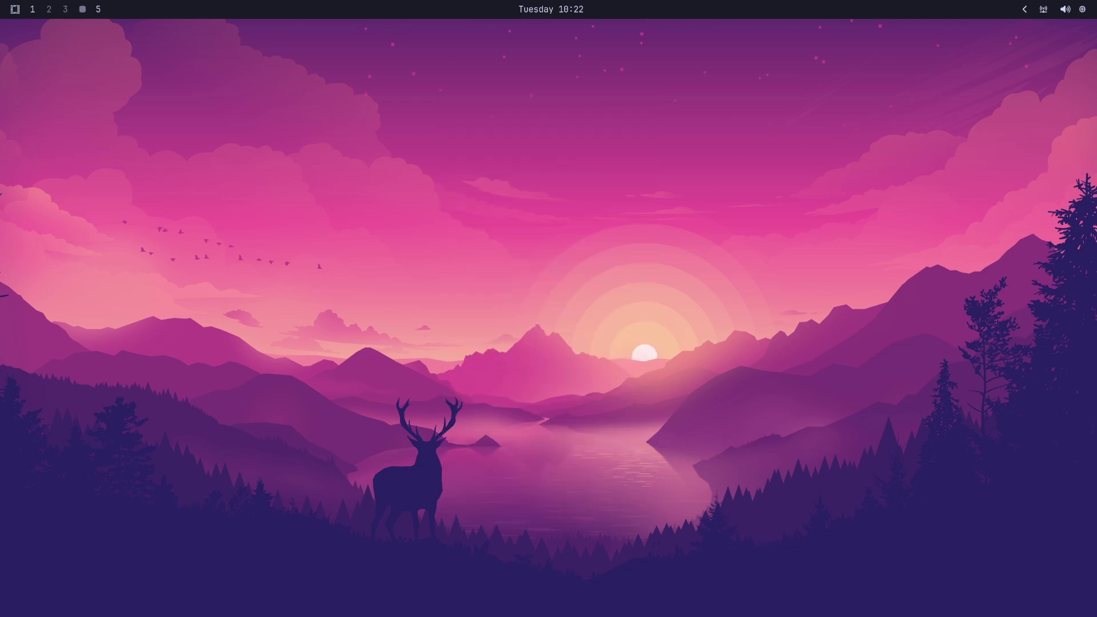
type("a")
key("Return")
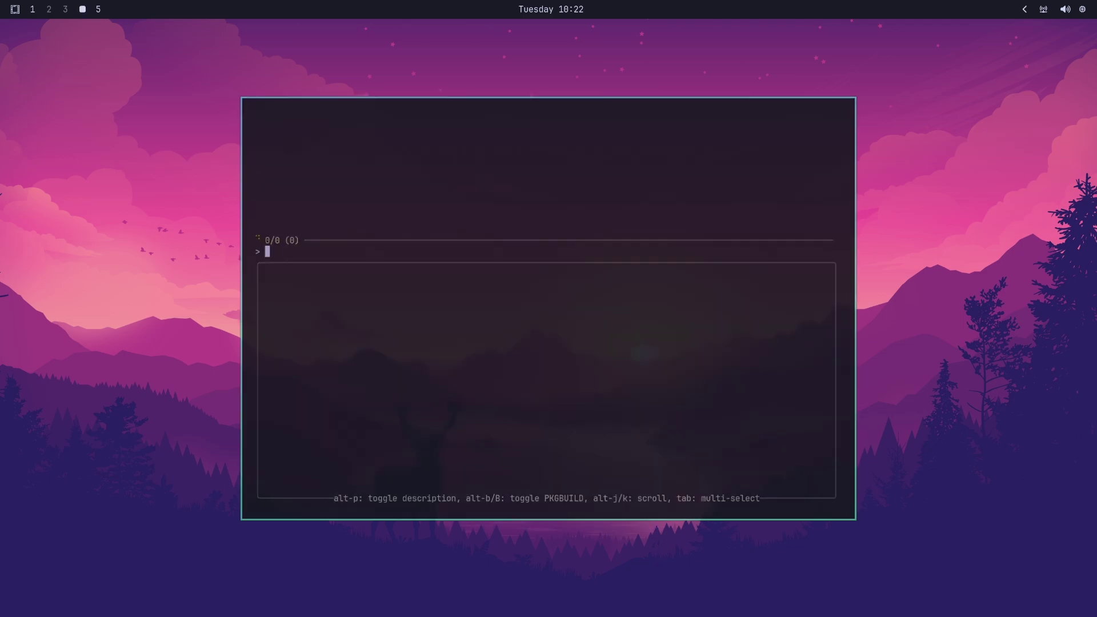
type("davinci")
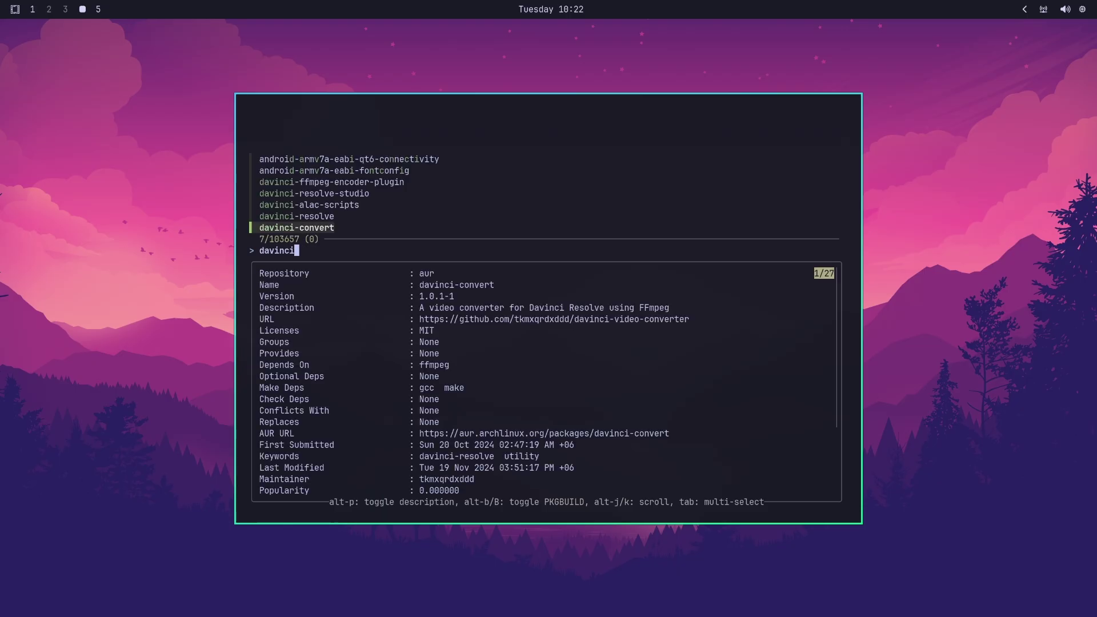
key("Up")
key("Return")
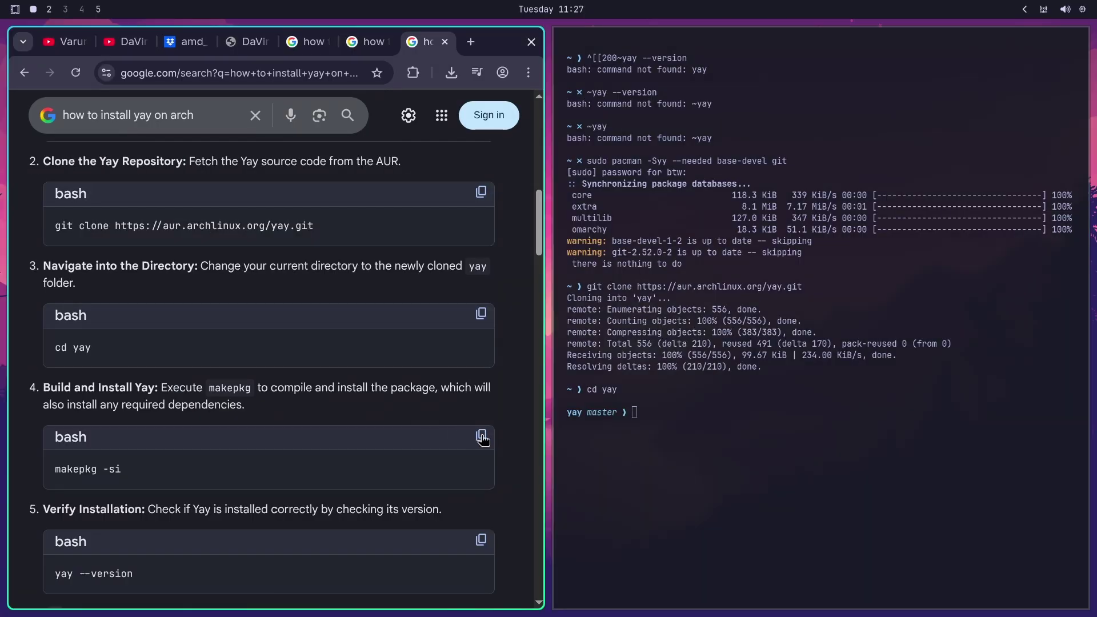
Build and install yay with makepkg -si, authorising with sudo and answering y to the dependencies
left_click(482, 438)
type("makepkg -si")
key("Return")
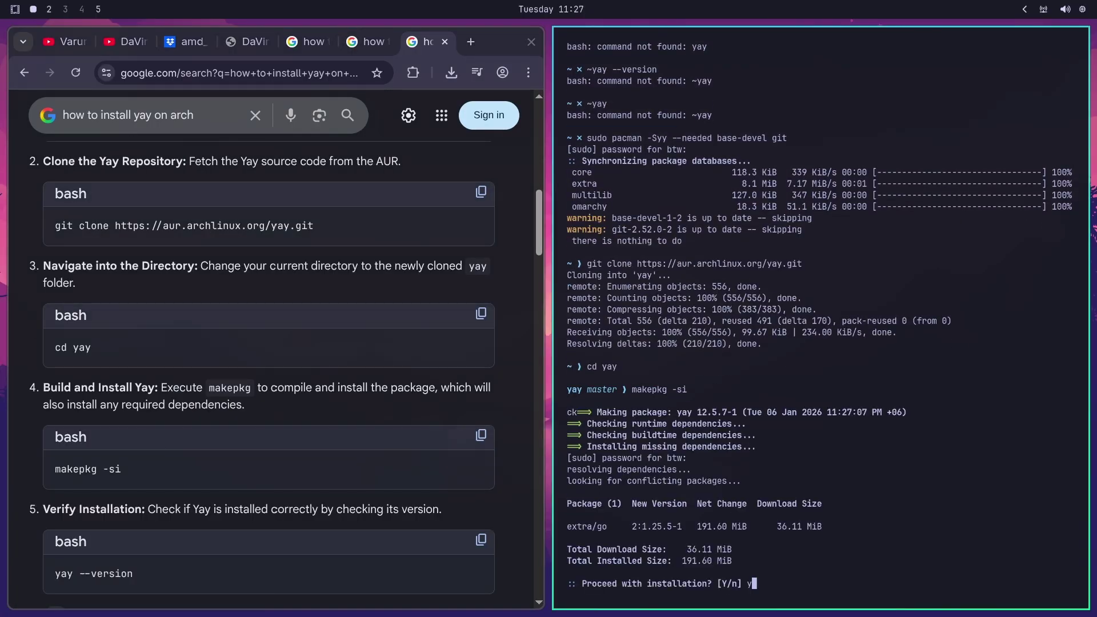
key("Return")
type("y")
key("Return")
key("Return")
key("Return")
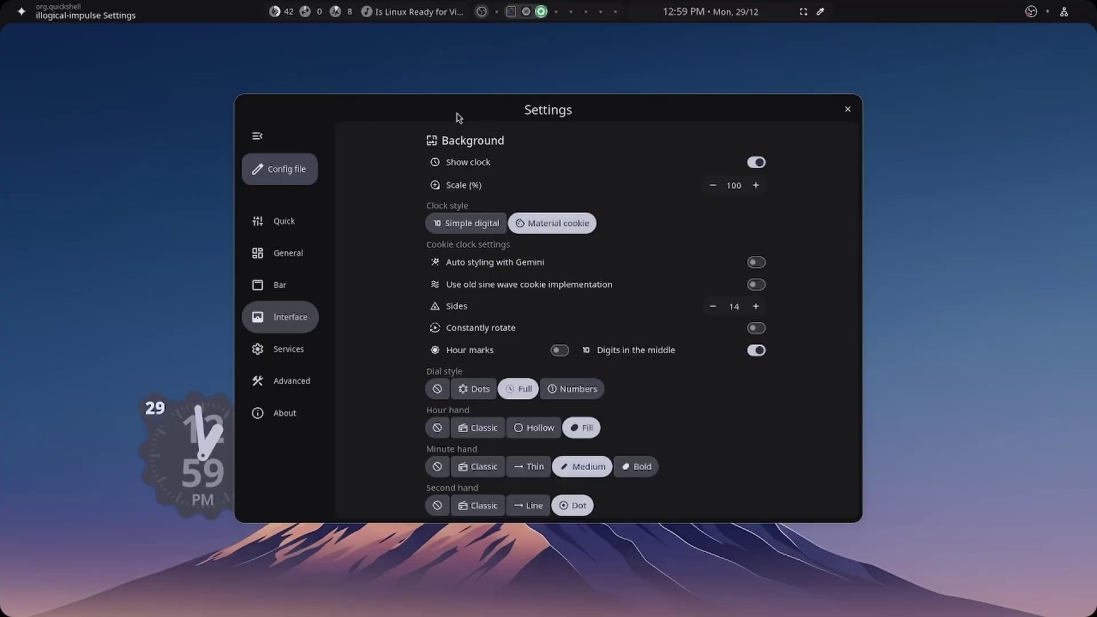
left_click_drag(457, 114, 734, 110)
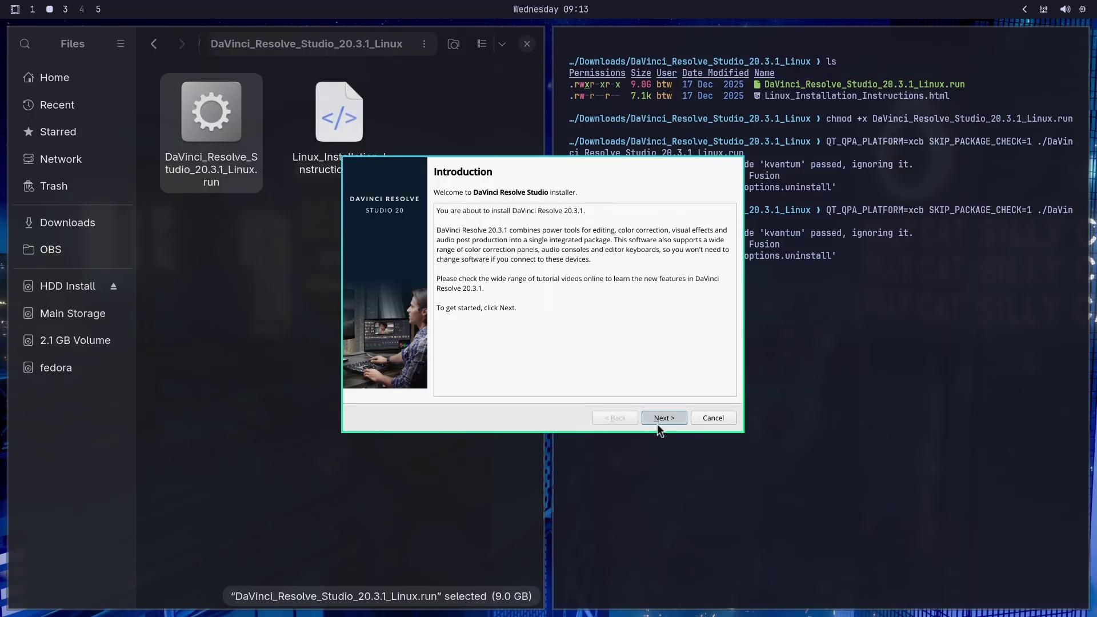
Finish the Studio installer, launch DaVinci Resolve, and skip the what's-new and quick-setup pages
left_click(657, 418)
left_click(662, 418)
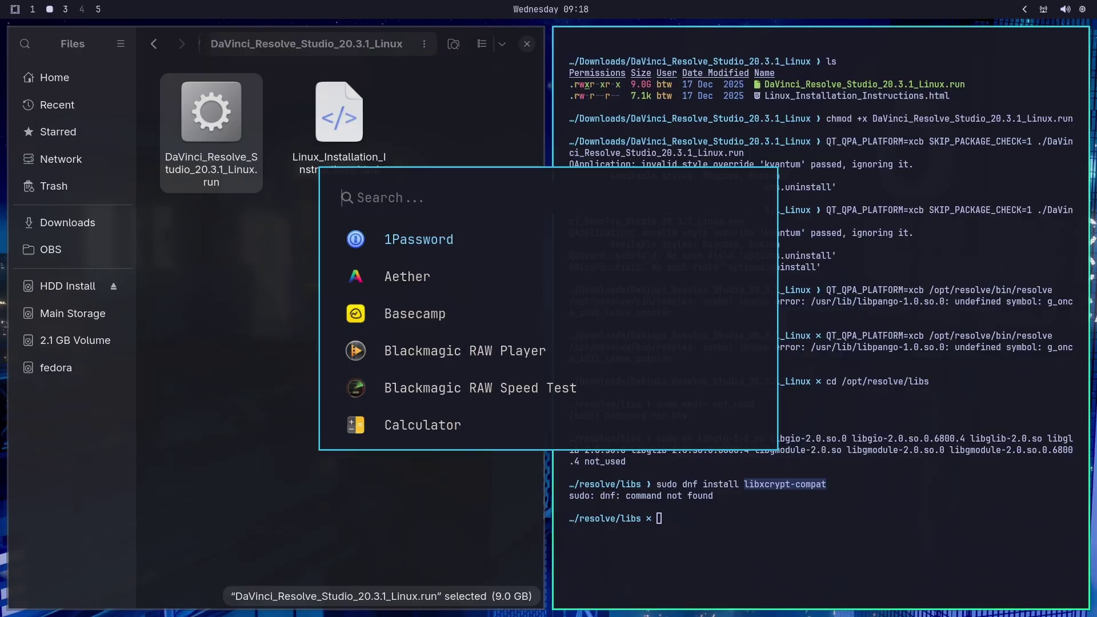
type("da")
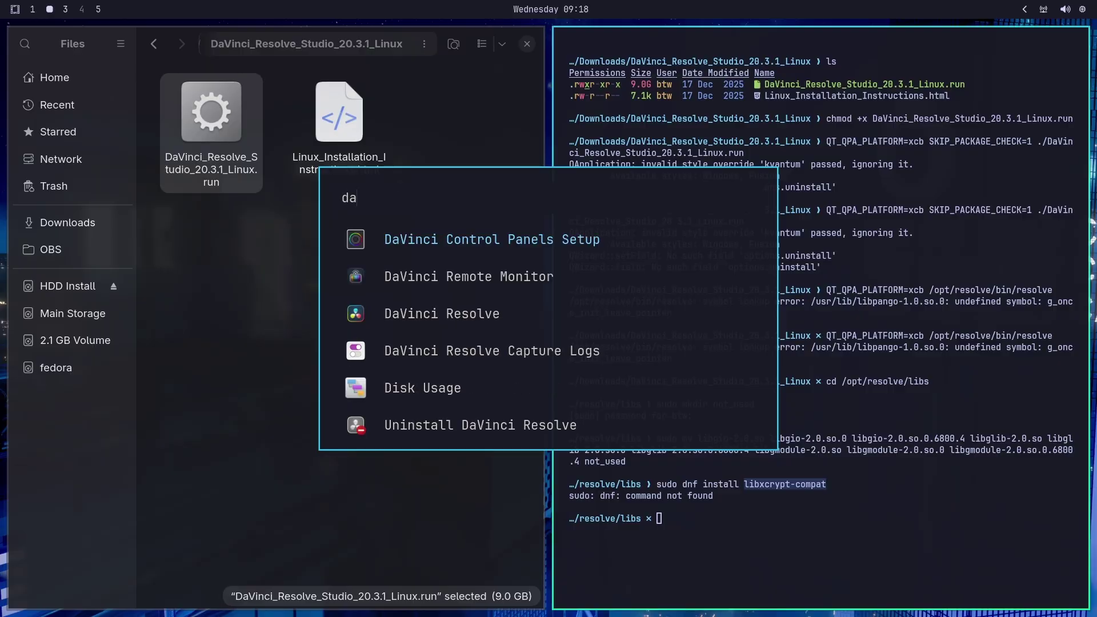
key("Escape")
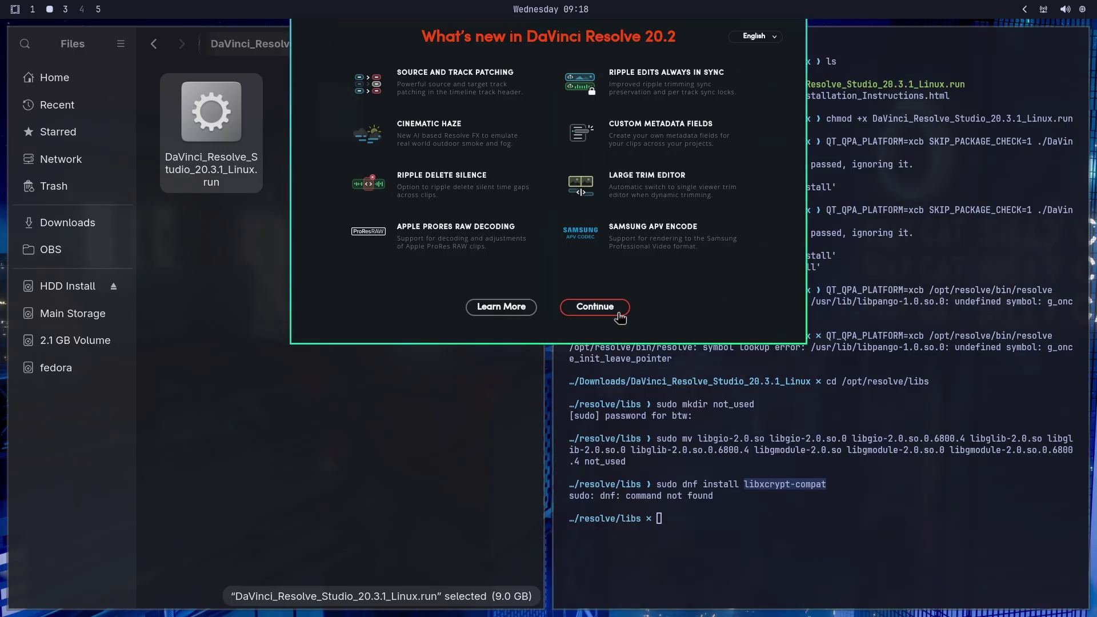
left_click(619, 316)
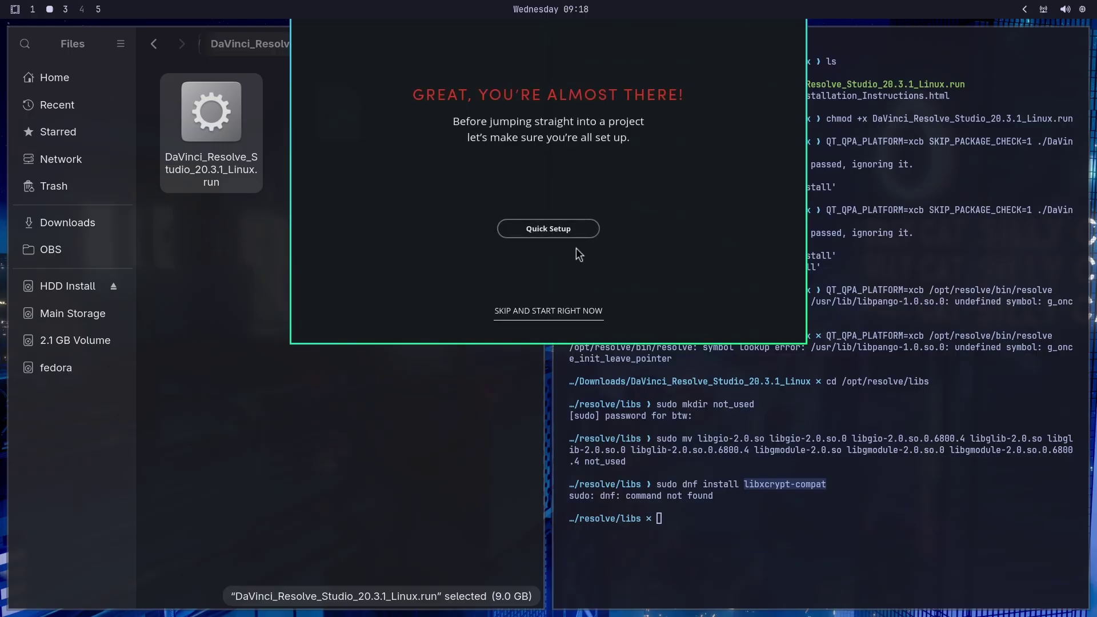
left_click(530, 311)
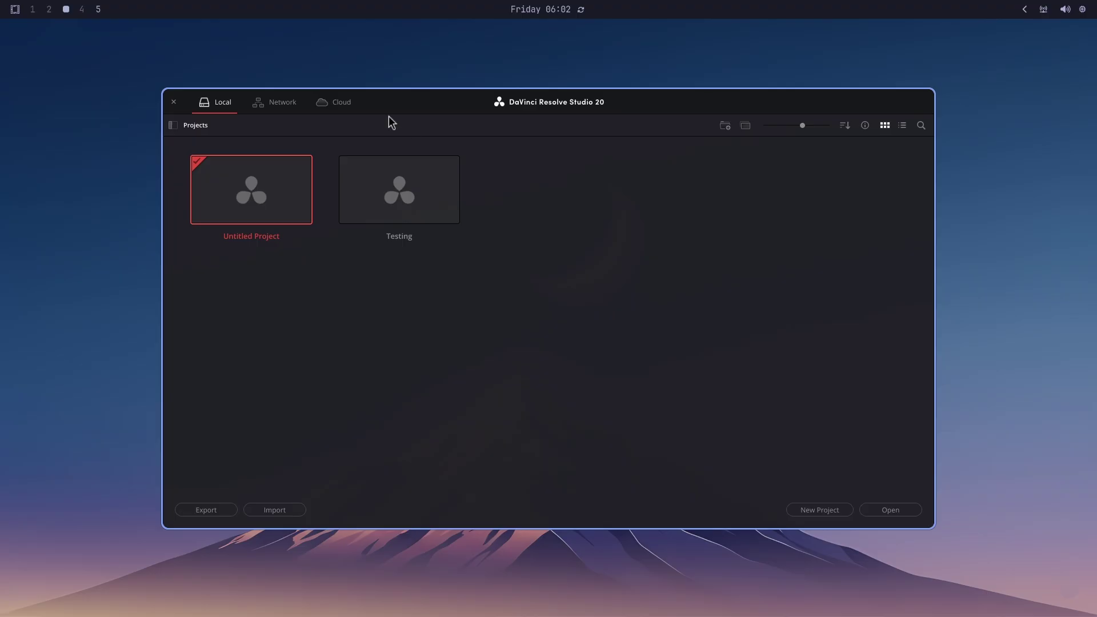
Open the Testing project from the Project Manager's local projects
double_click(391, 210)
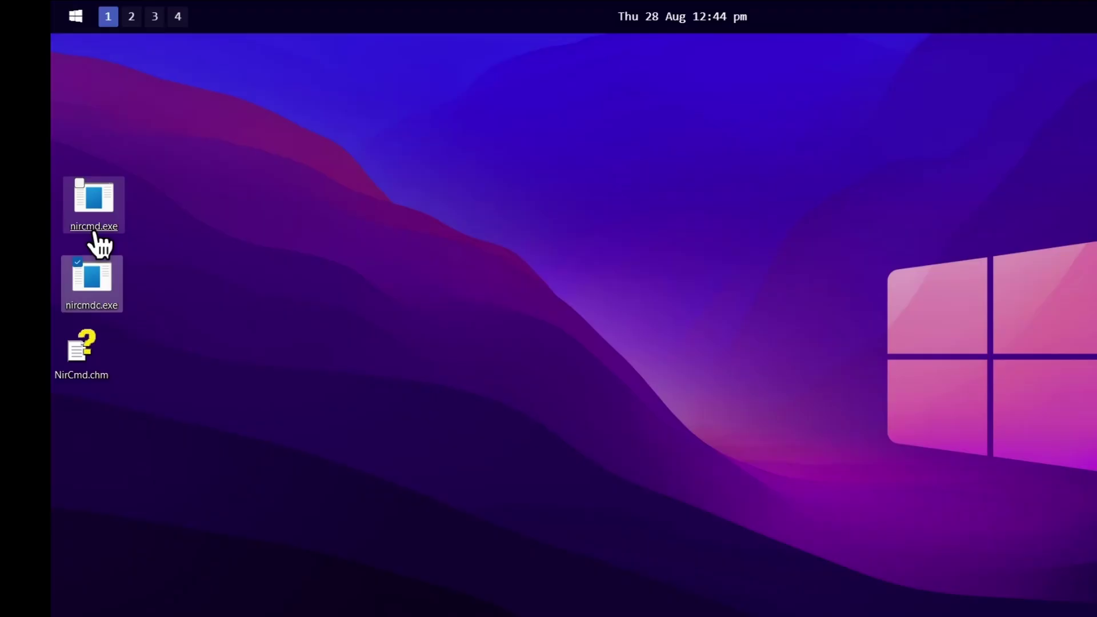
Open hyprland.conf in Neovim from the app launcher to edit the NVIDIA variables
double_click(37, 171)
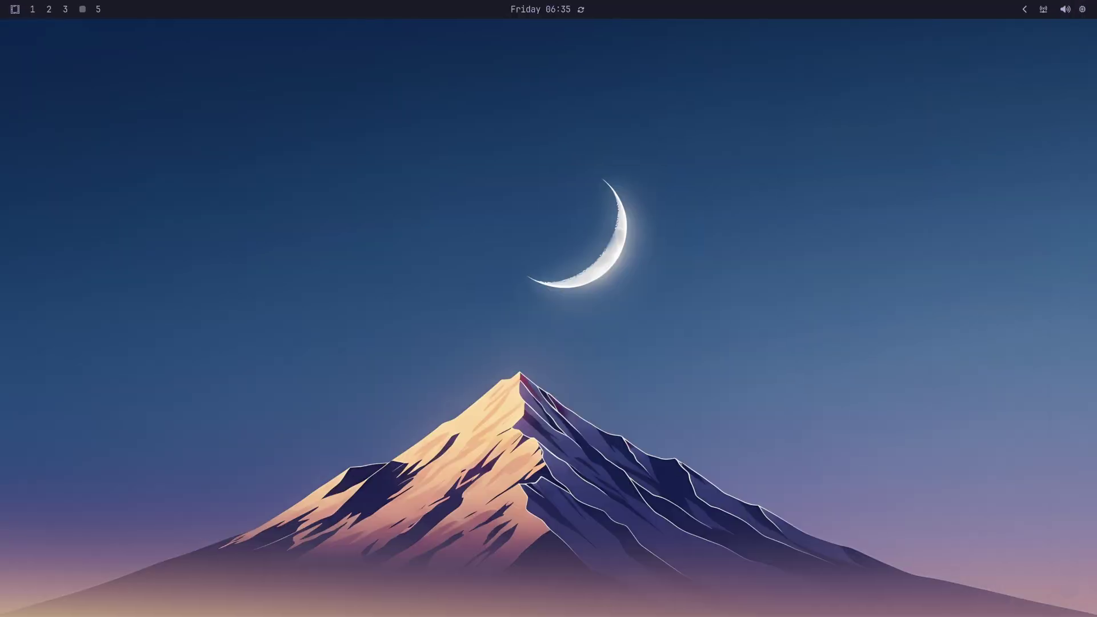
key("super+space")
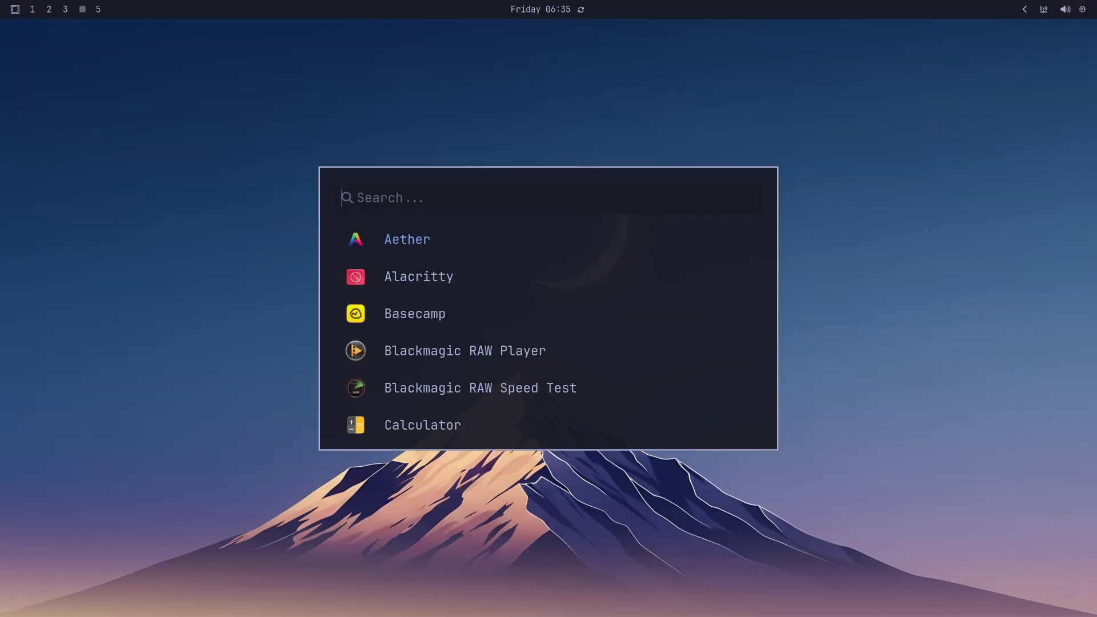
type("j")
key("Return")
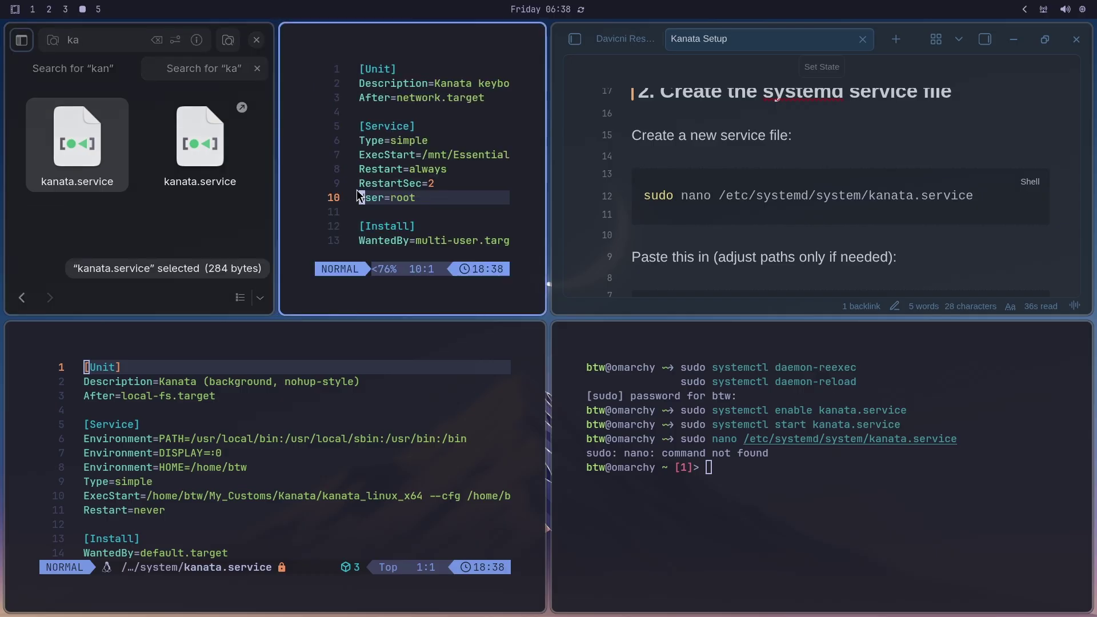
left_click(436, 153)
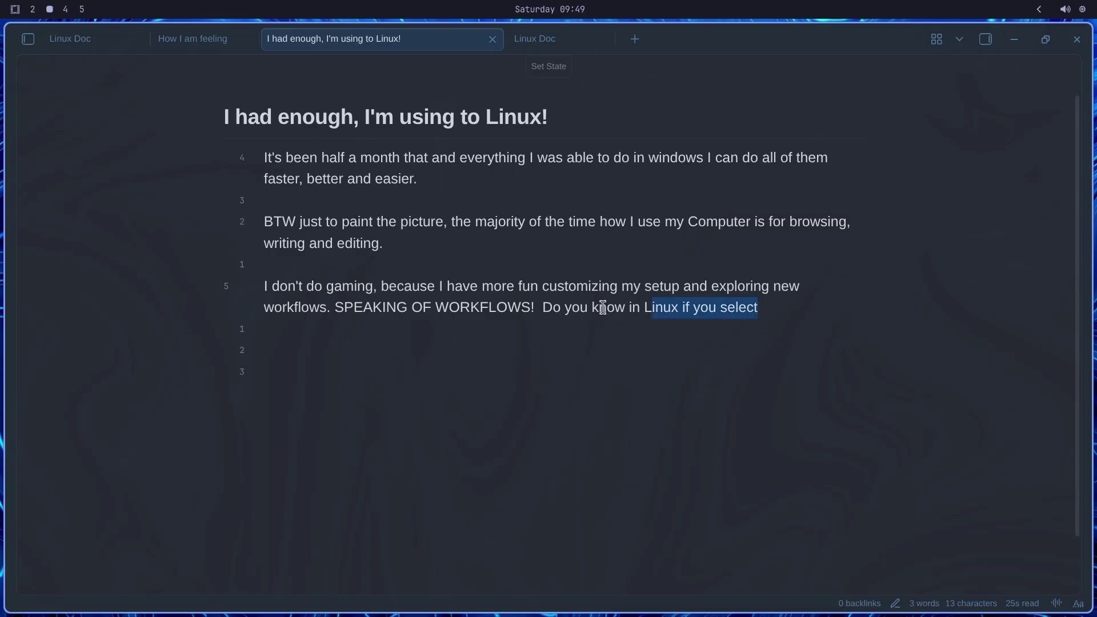
left_click_drag(563, 314, 280, 369)
key("super+c")
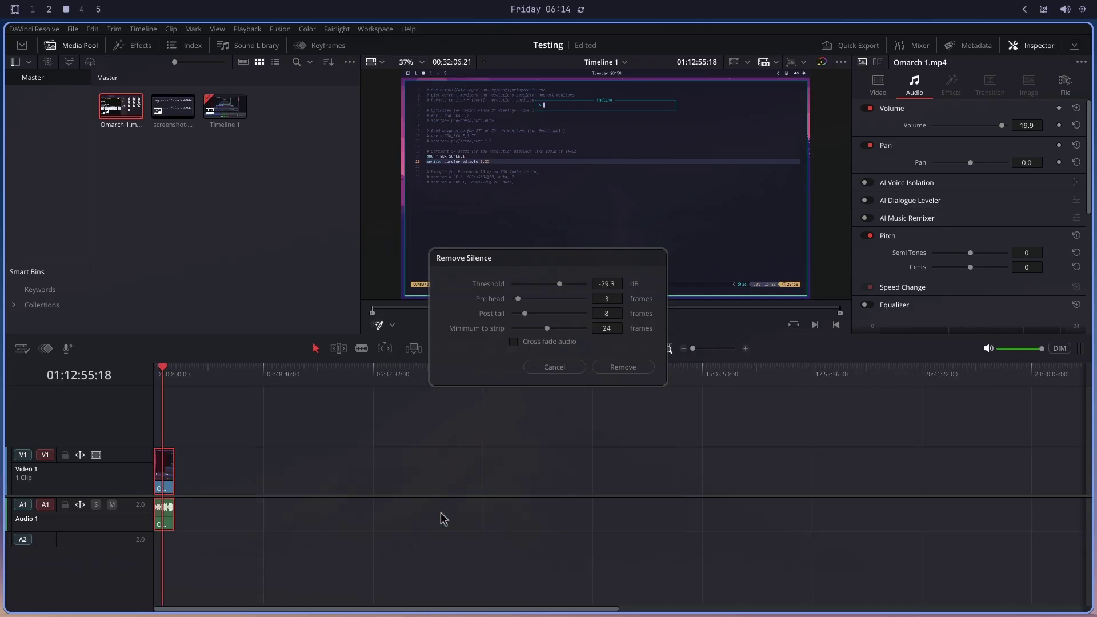
Zoom the timeline onto Omarch 1.mp4 and scrub the playhead through the red silent sections
scroll(441, 512, "up", 5)
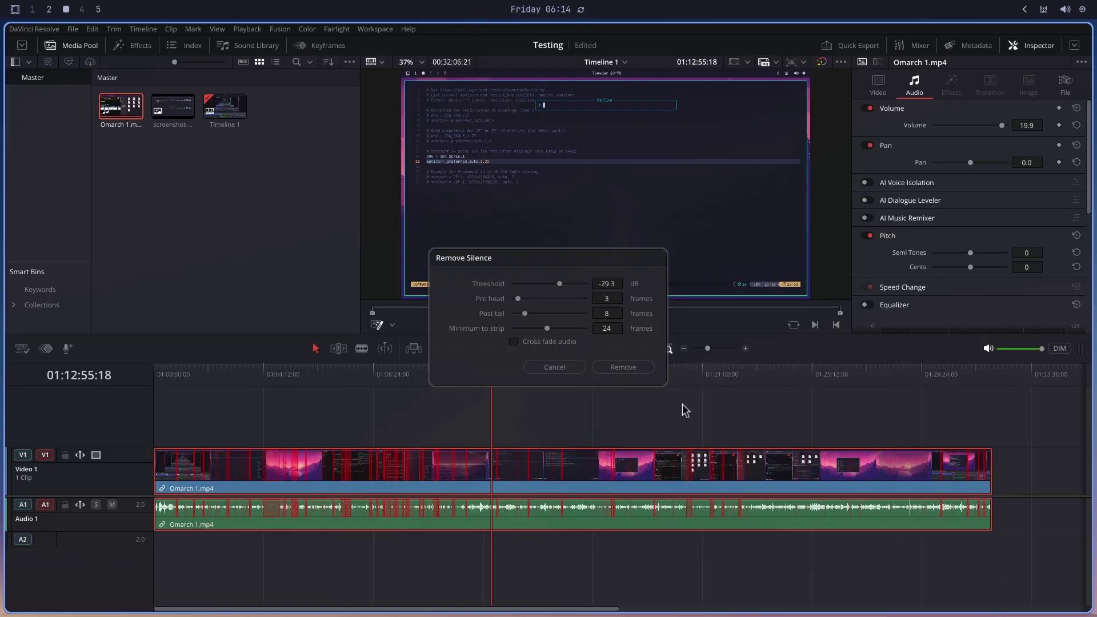
left_click_drag(916, 378, 990, 410)
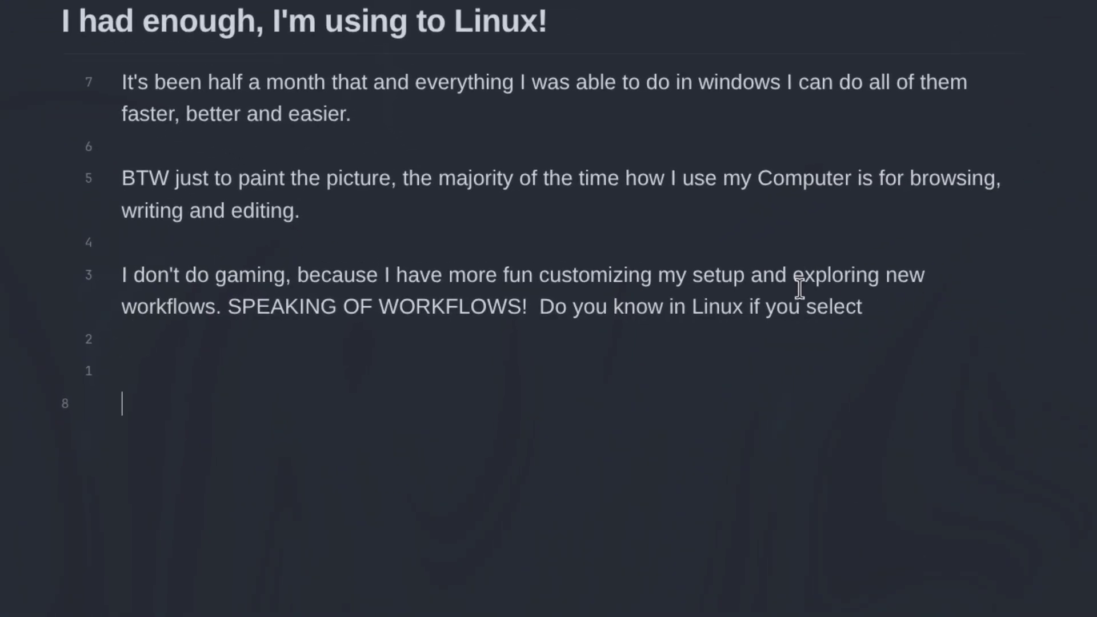
Duplicate the 'I don't do gaming…' paragraph onto line 8 and add an empty line after it
left_click_drag(884, 305, 114, 275)
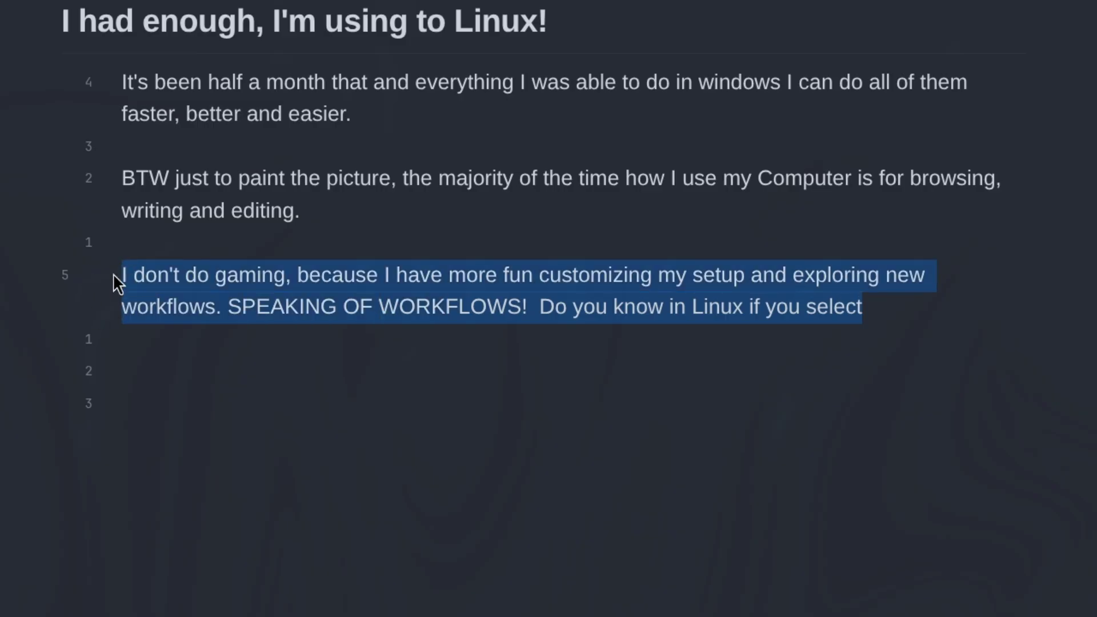
middle_click(146, 399)
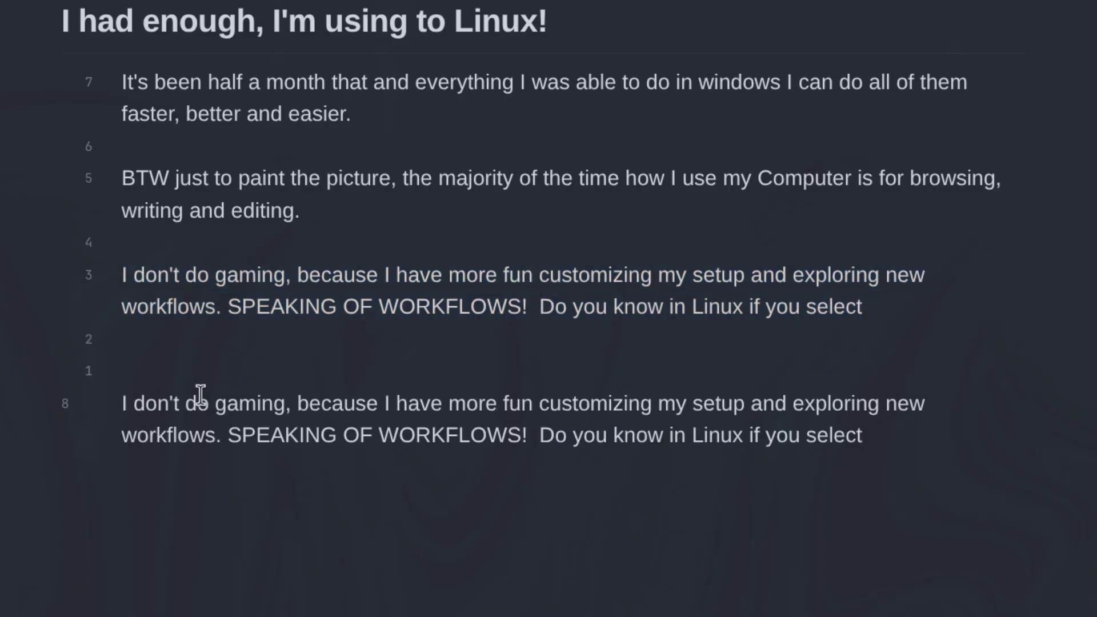
left_click_drag(215, 402, 385, 400)
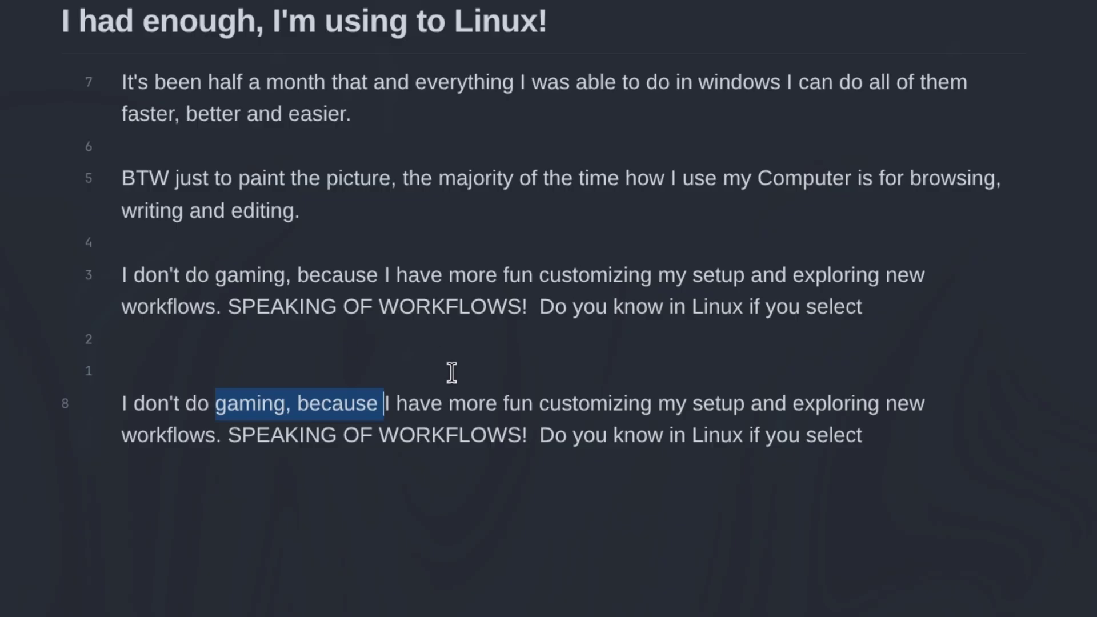
key("Right")
left_click(664, 534)
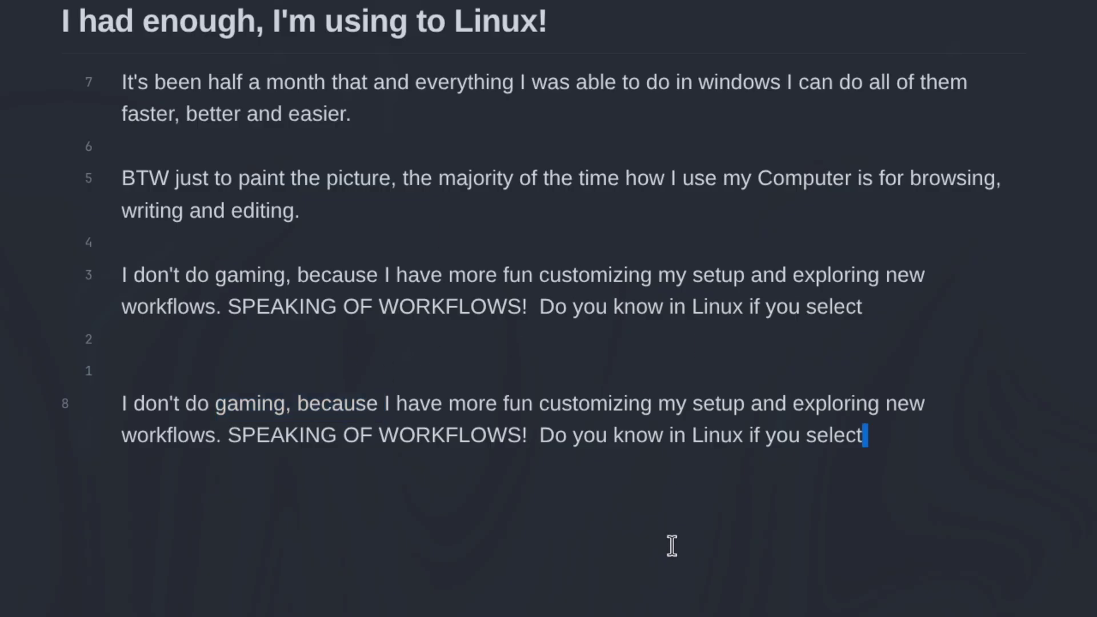
key("Return")
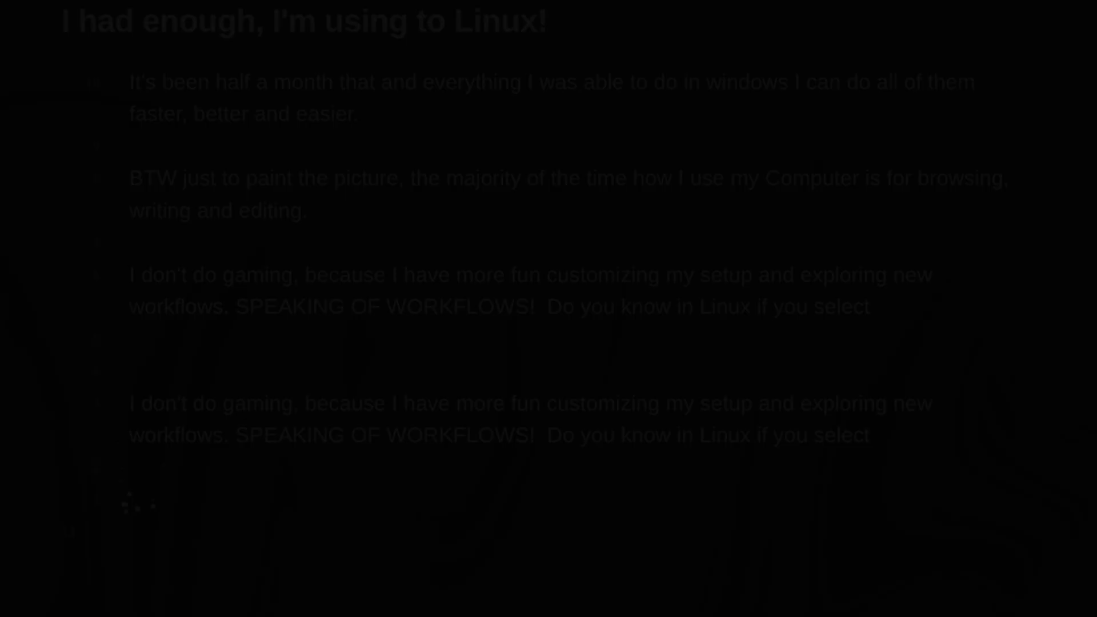